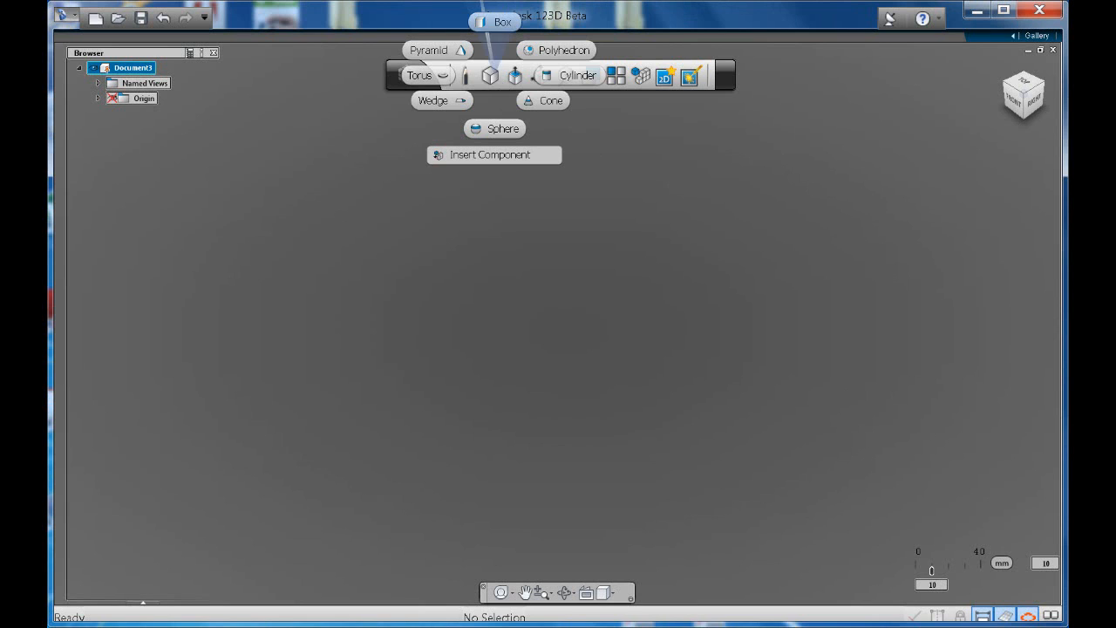
# Step: Create a box on the ground plane with a 55 mm by 90 mm base and a height of 80 mm
pyautogui.click(499, 93)
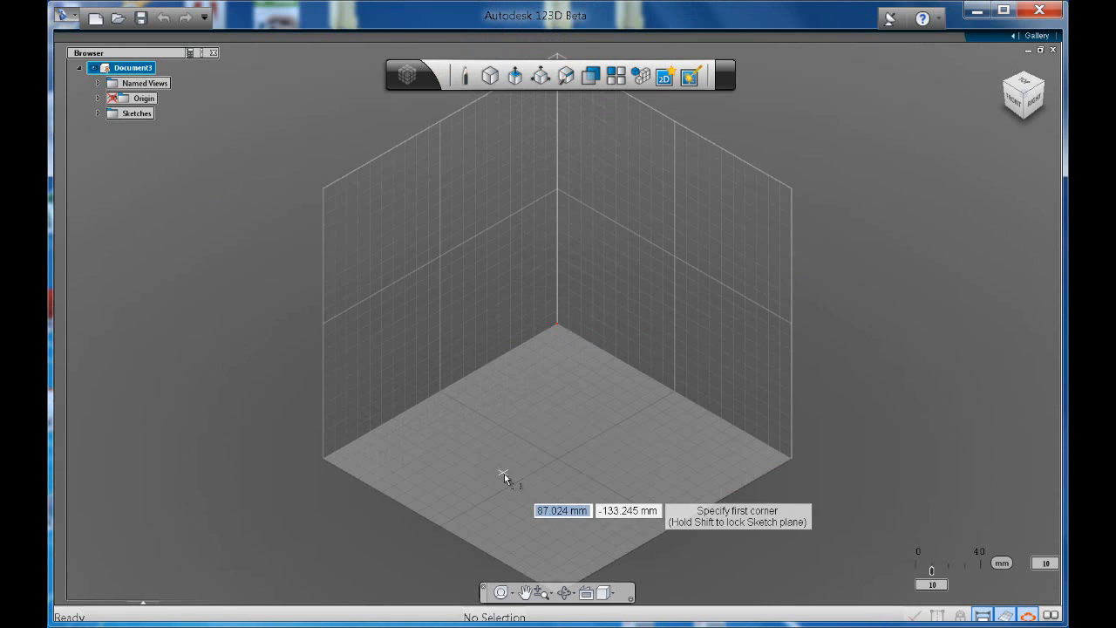
pyautogui.click(550, 384)
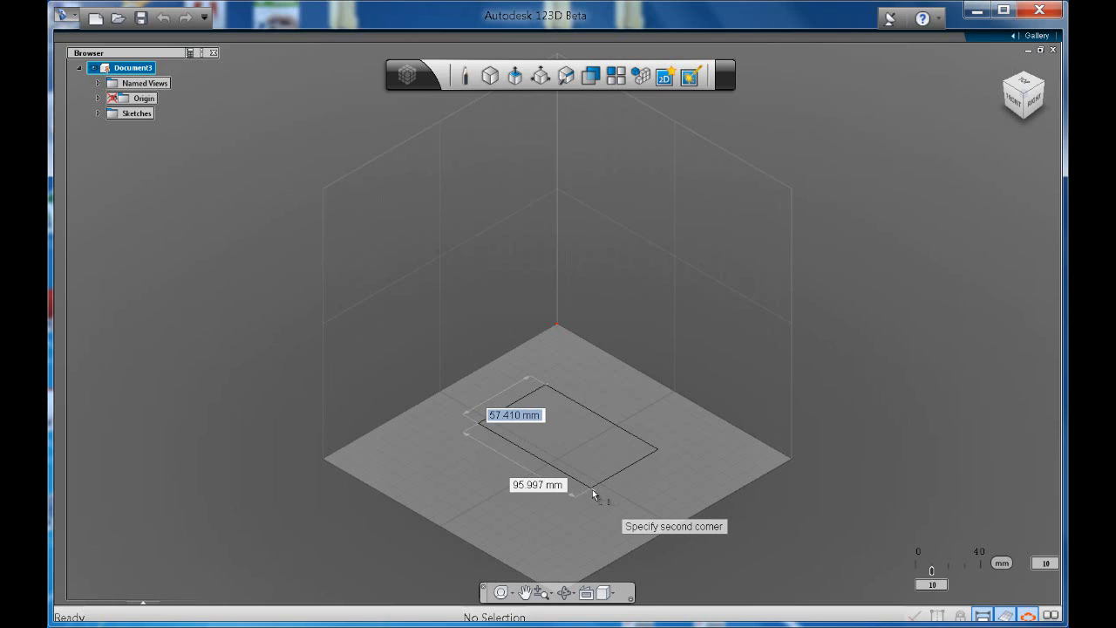
pyautogui.write('55')
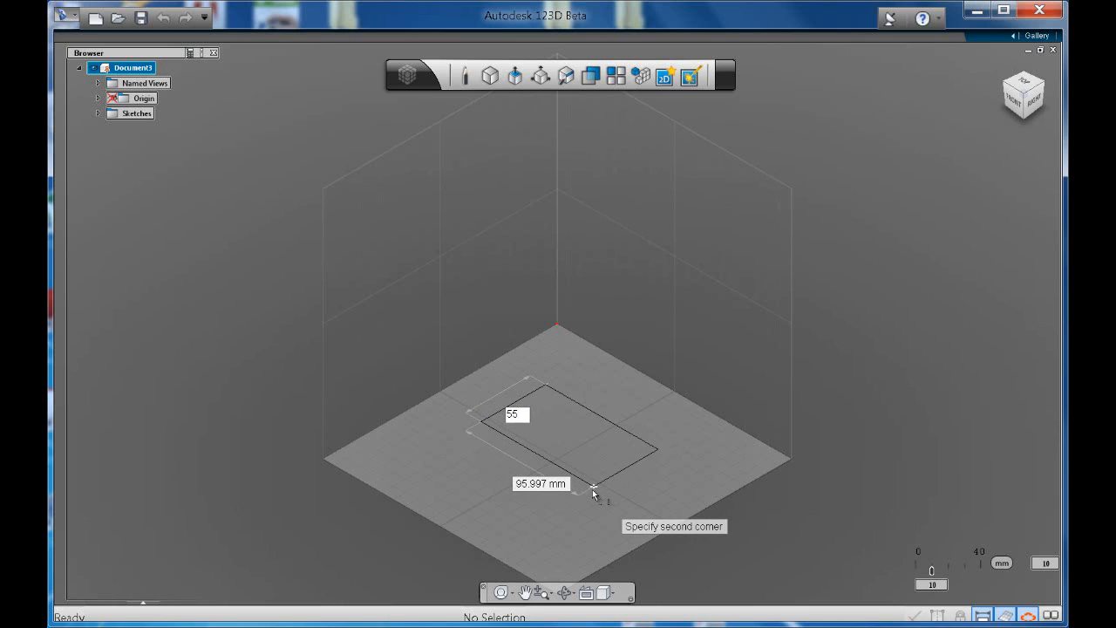
pyautogui.press('Tab')
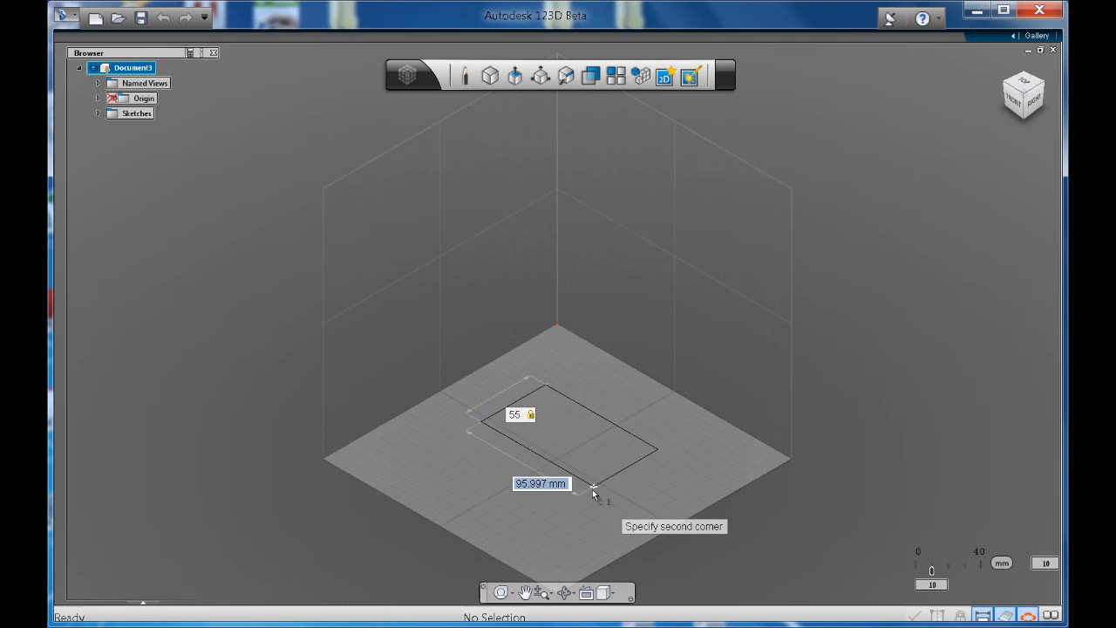
pyautogui.write('90')
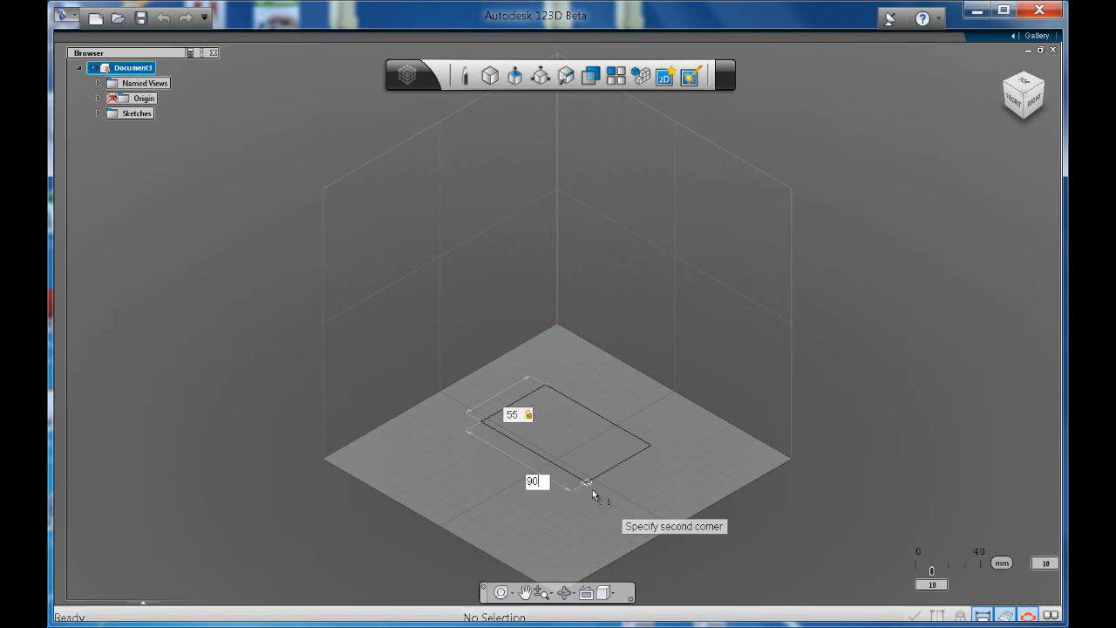
pyautogui.press('Return')
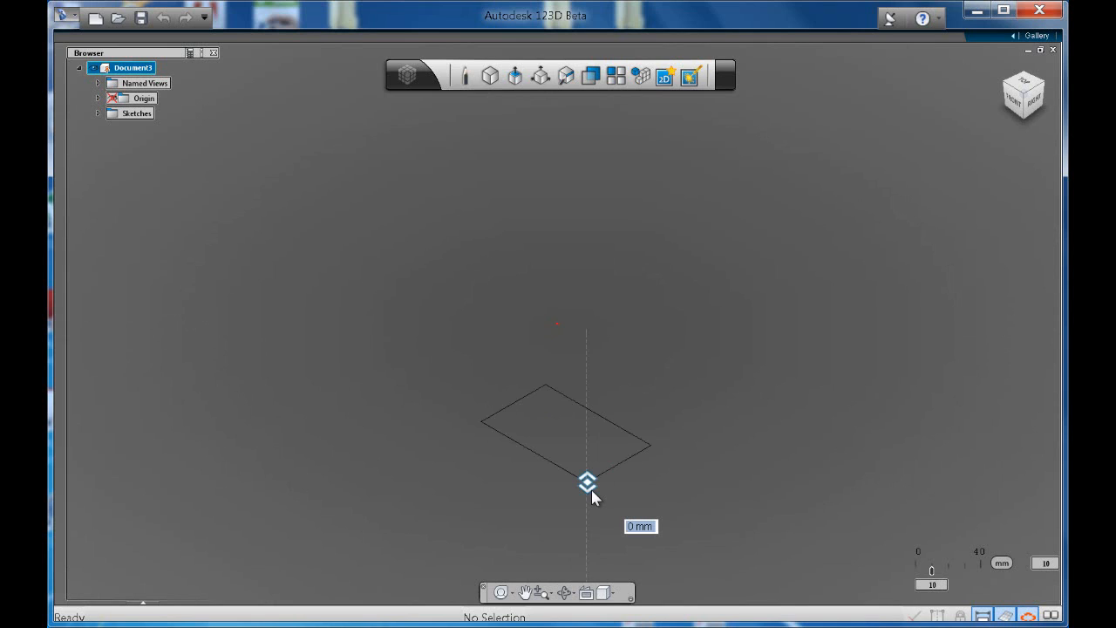
pyautogui.moveTo(592, 497); pyautogui.dragTo(587, 348)
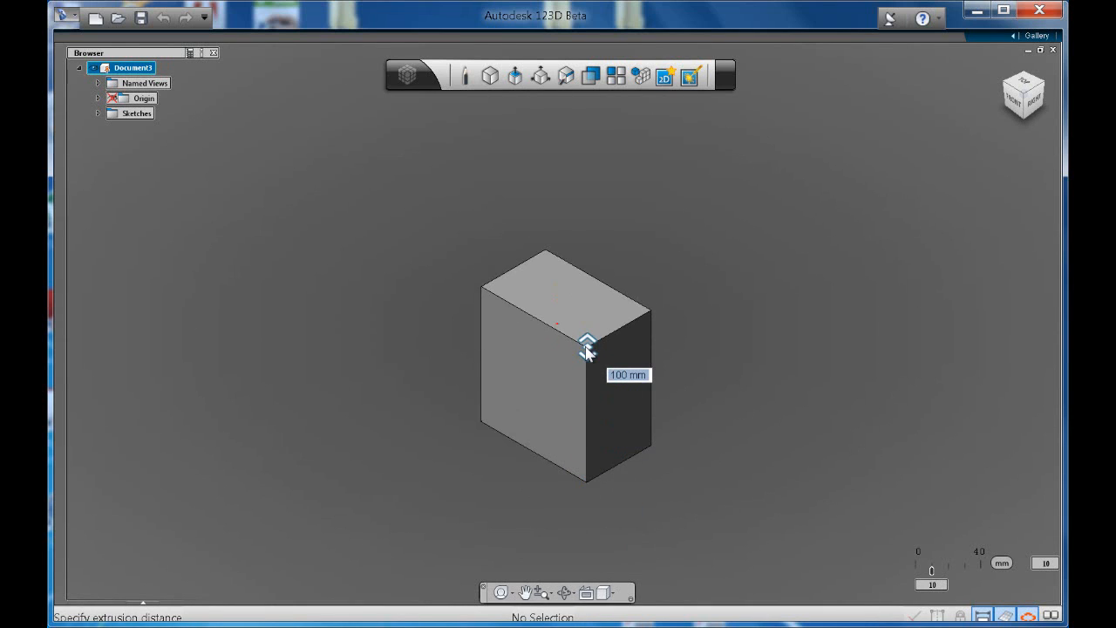
pyautogui.write('80')
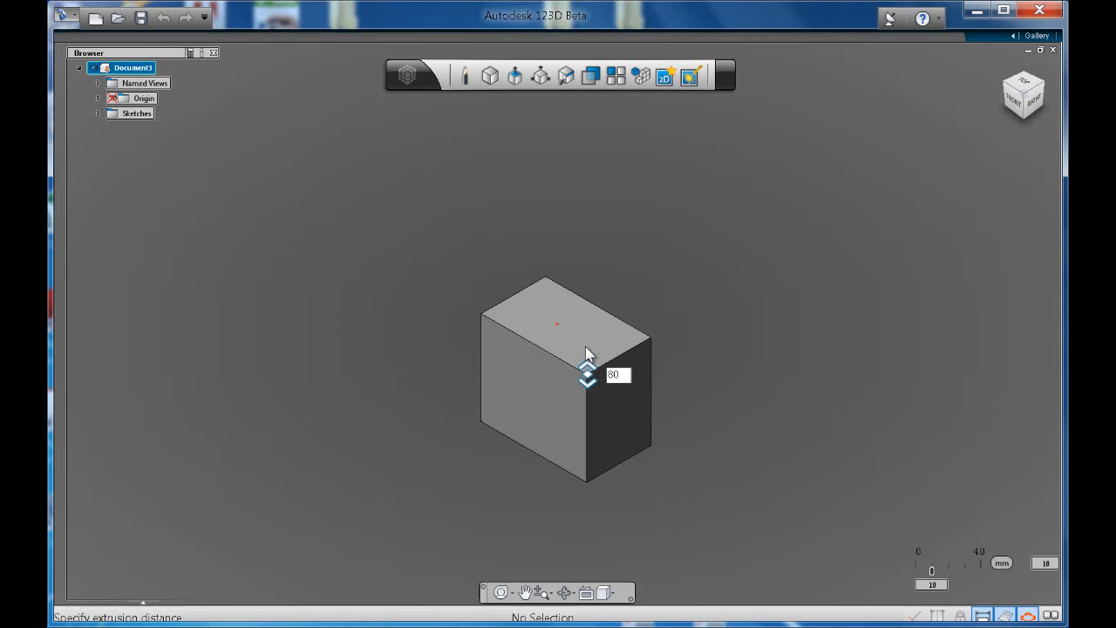
pyautogui.press('Return')
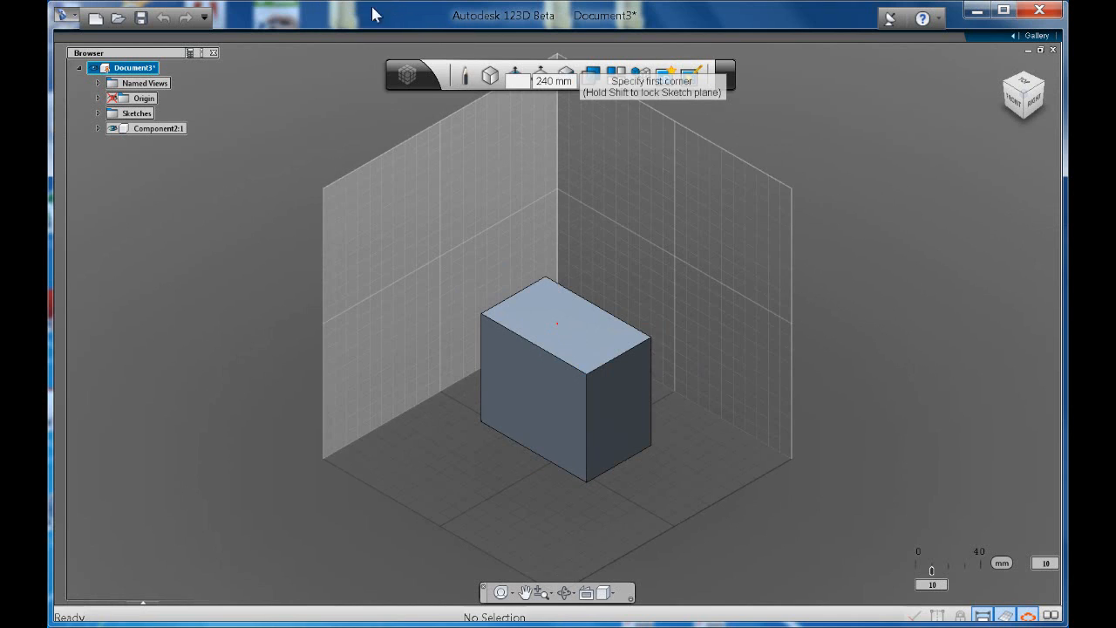
# Step: Add a vertical cylinder near the middle of the box's top face, rising upward from it
pyautogui.moveTo(489, 87)
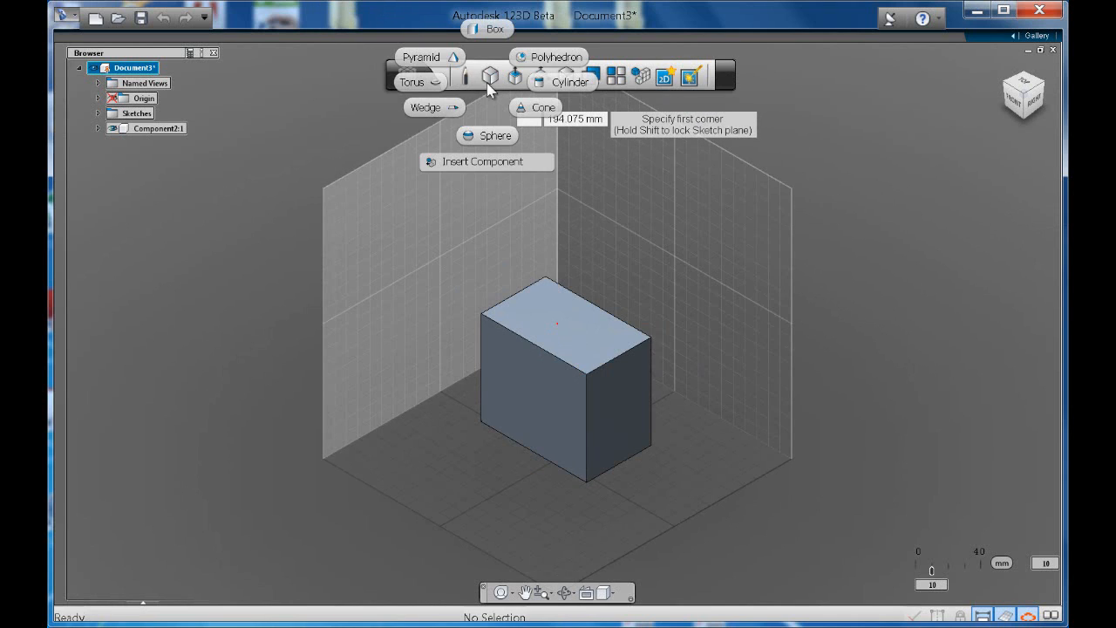
pyautogui.click(564, 85)
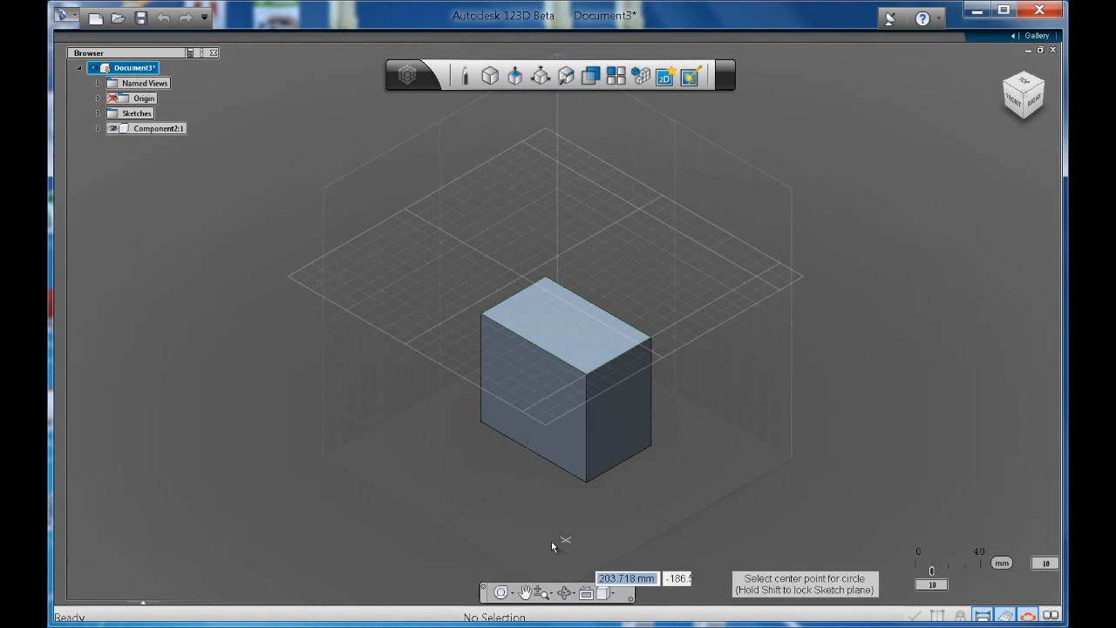
pyautogui.click(560, 320)
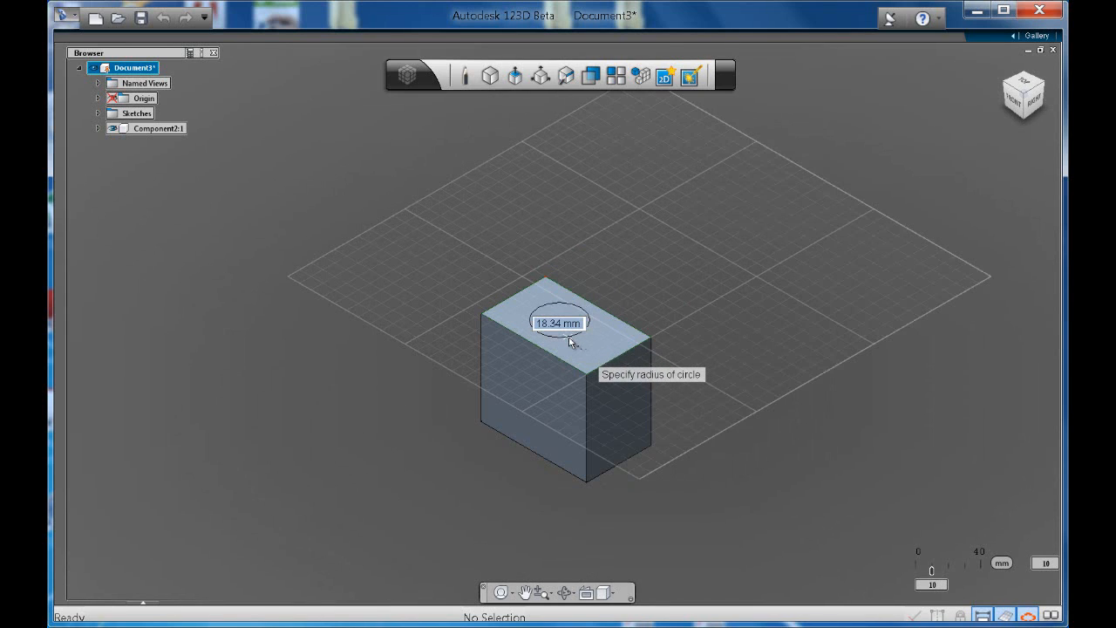
pyautogui.write('10')
pyautogui.press('Return')
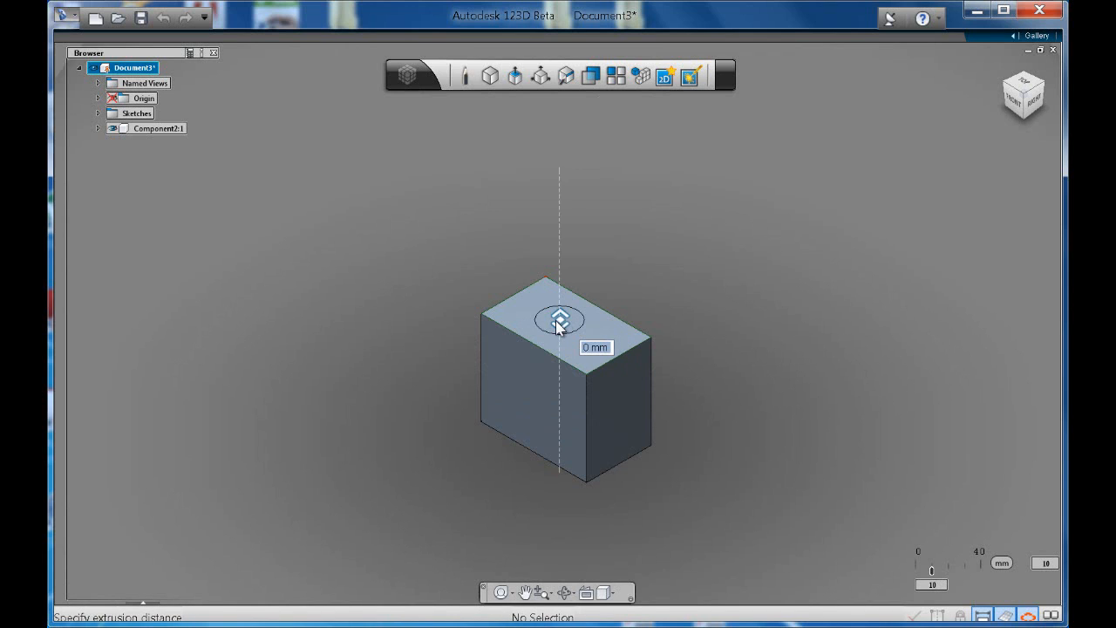
pyautogui.moveTo(557, 321); pyautogui.dragTo(545, 253)
pyautogui.press('Return')
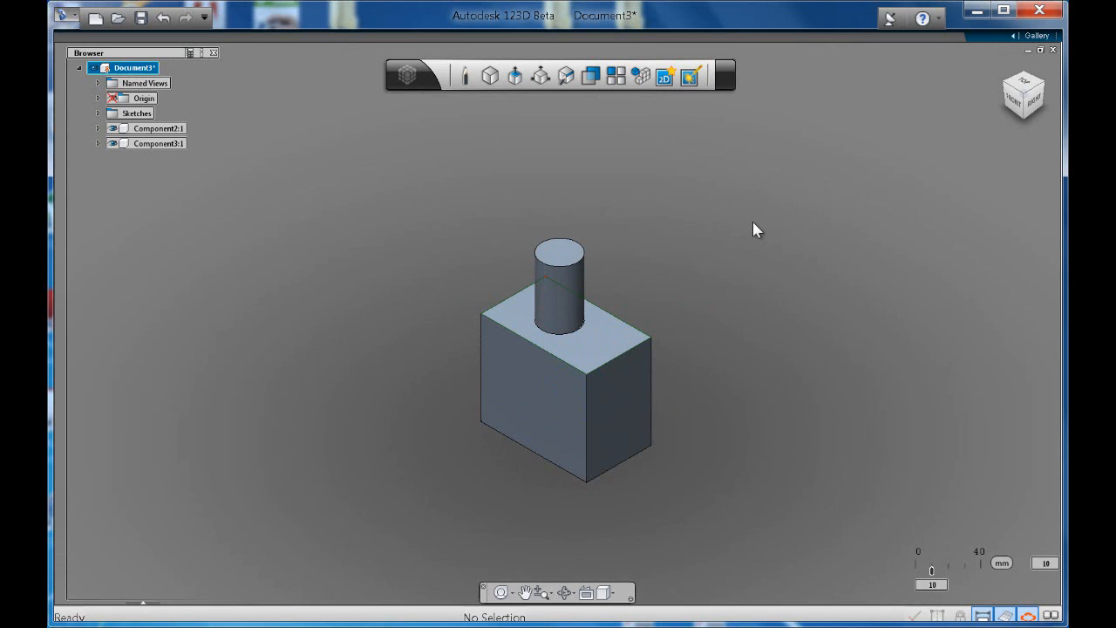
# Step: Add a second, thinner and shorter cylinder on the box's top face, between the first cylinder and the front corner
pyautogui.click(490, 77)
pyautogui.click(555, 82)
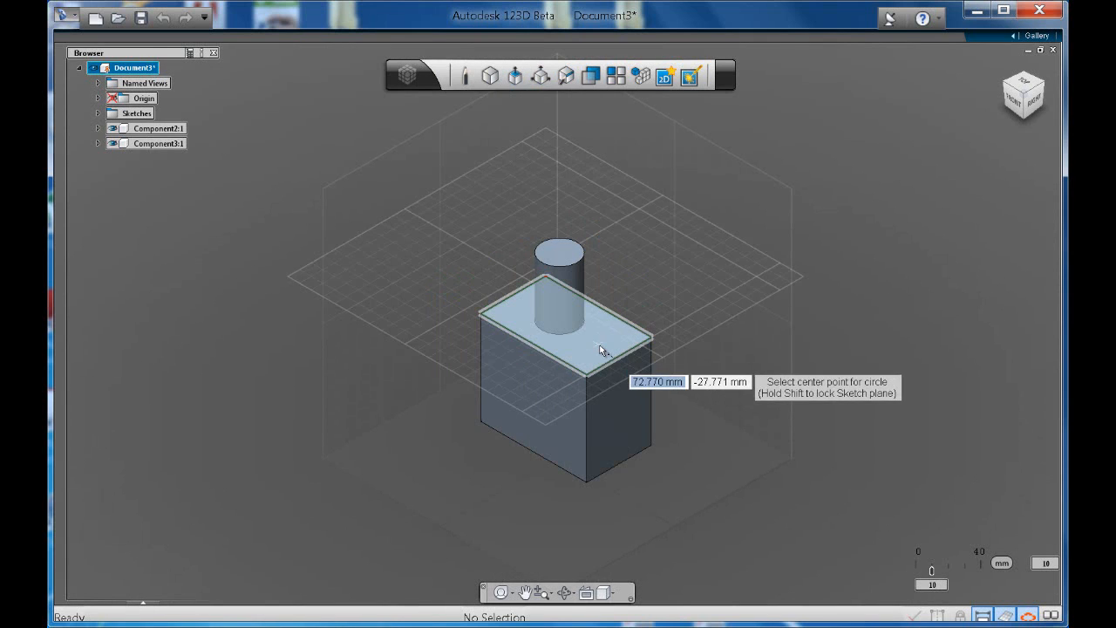
pyautogui.click(599, 349)
pyautogui.click(604, 358)
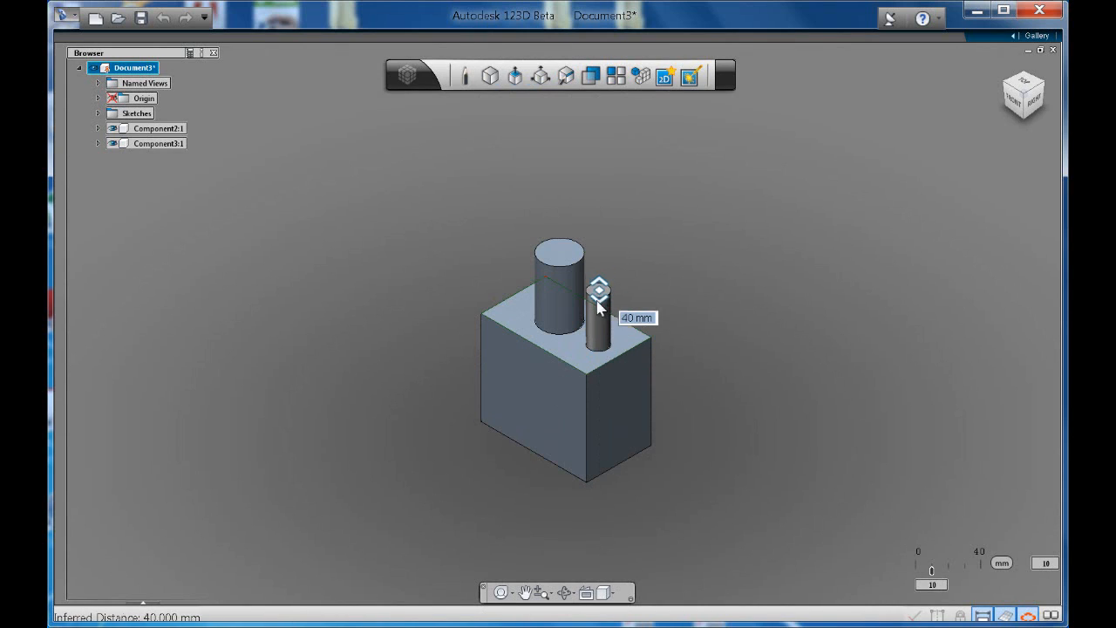
pyautogui.click(598, 309)
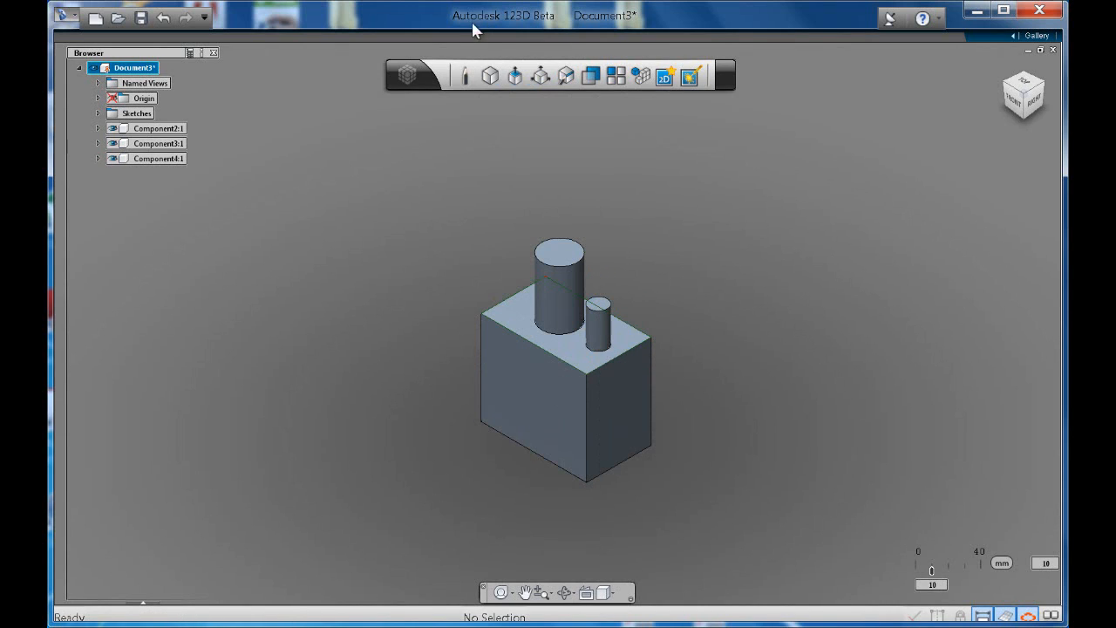
# Step: Add a cone pointing outward from the box's right face, with its base centred at 30 mm, 40 mm
pyautogui.moveTo(490, 75)
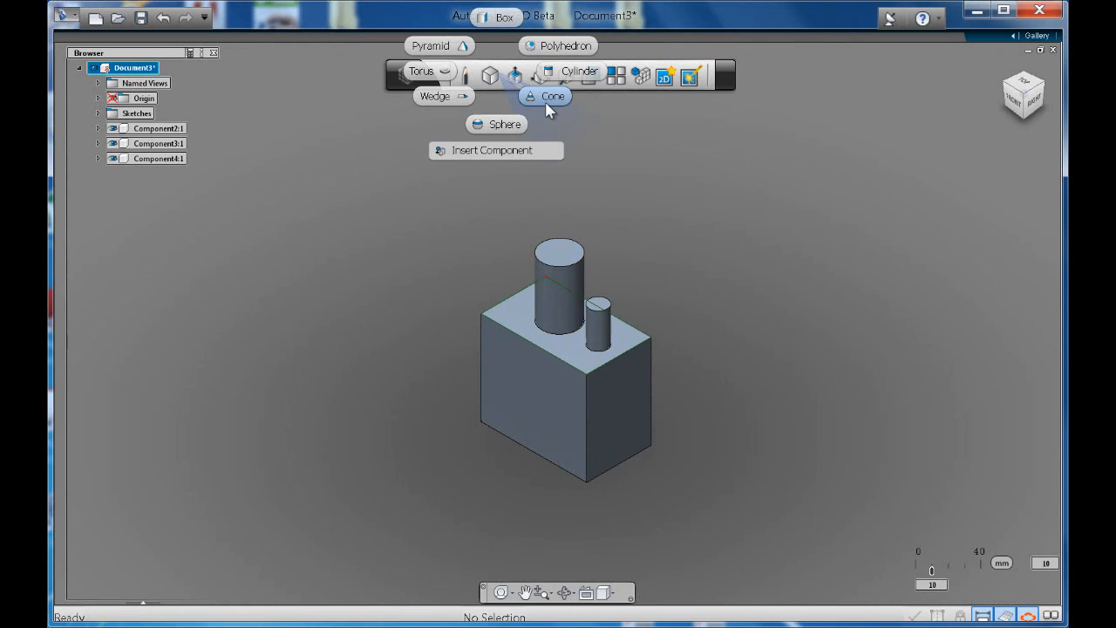
pyautogui.click(547, 102)
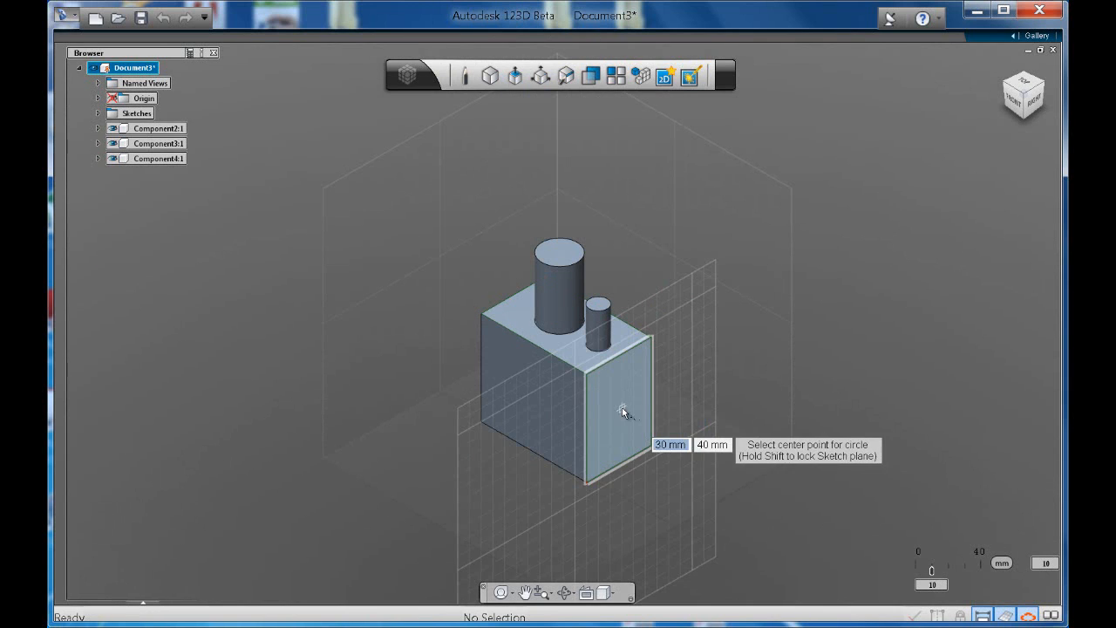
pyautogui.click(622, 406)
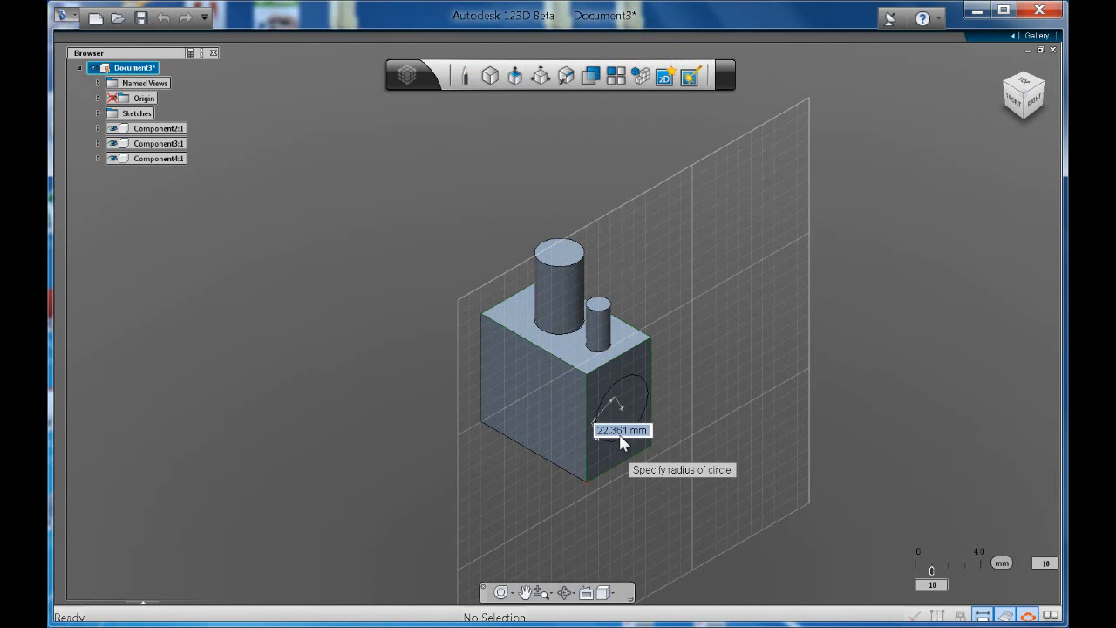
pyautogui.click(620, 435)
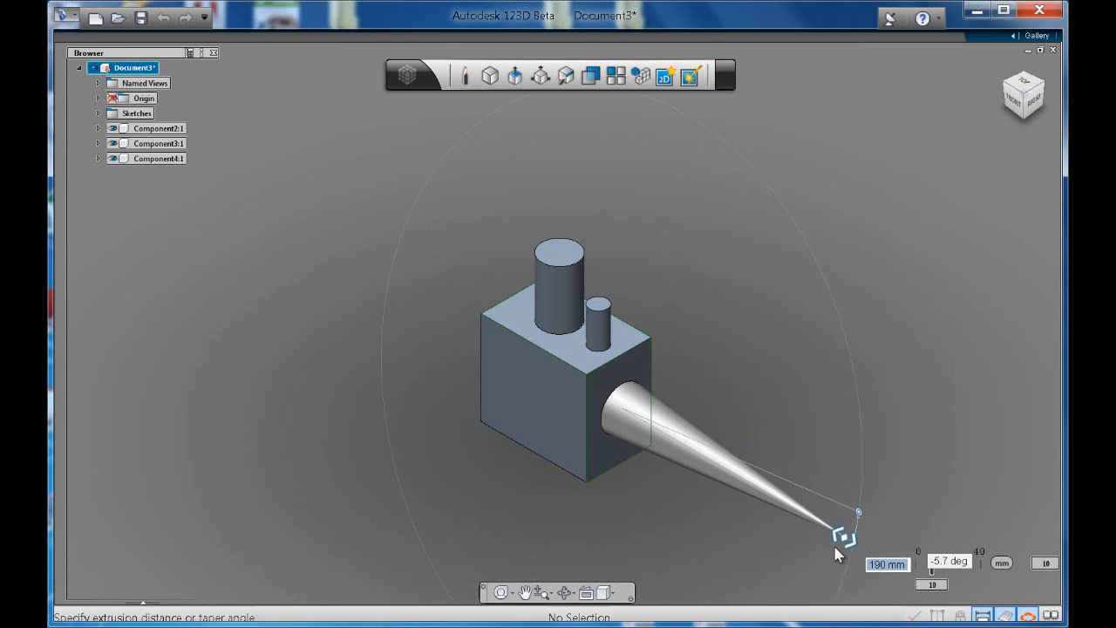
pyautogui.click(692, 444)
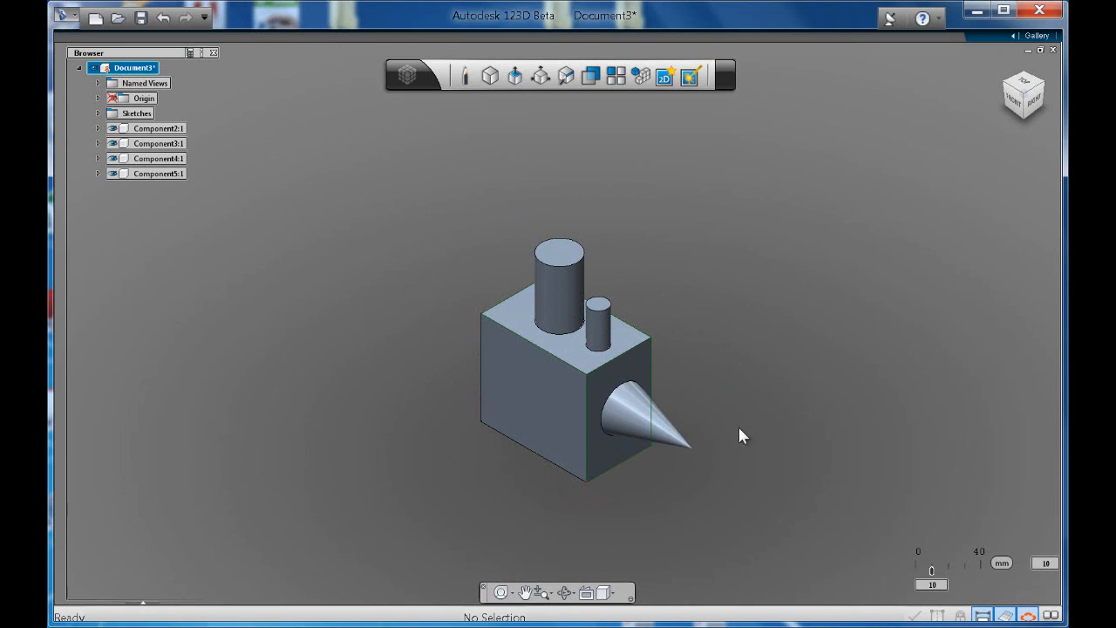
# Step: Add a large sphere centred on the ground plane in front of the box's front face
pyautogui.moveTo(516, 79)
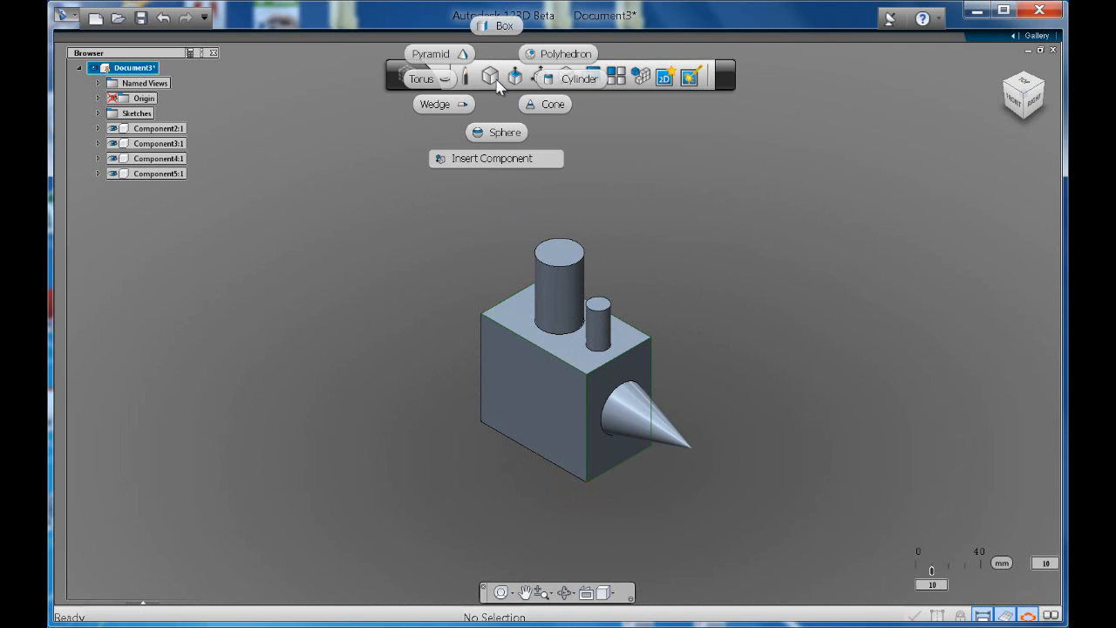
pyautogui.click(499, 132)
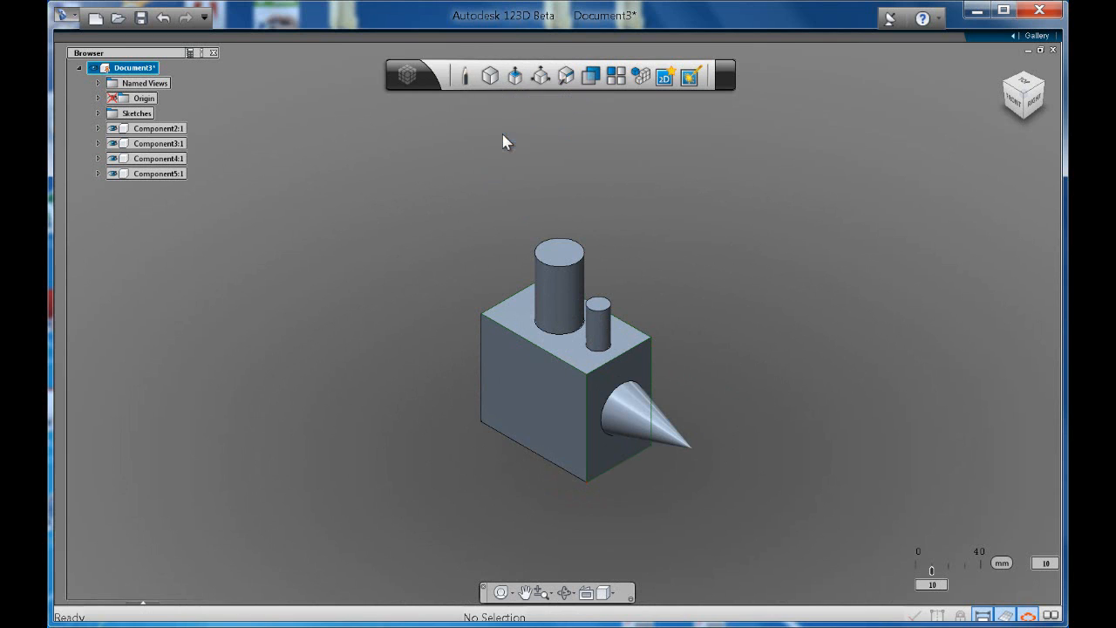
pyautogui.click(454, 496)
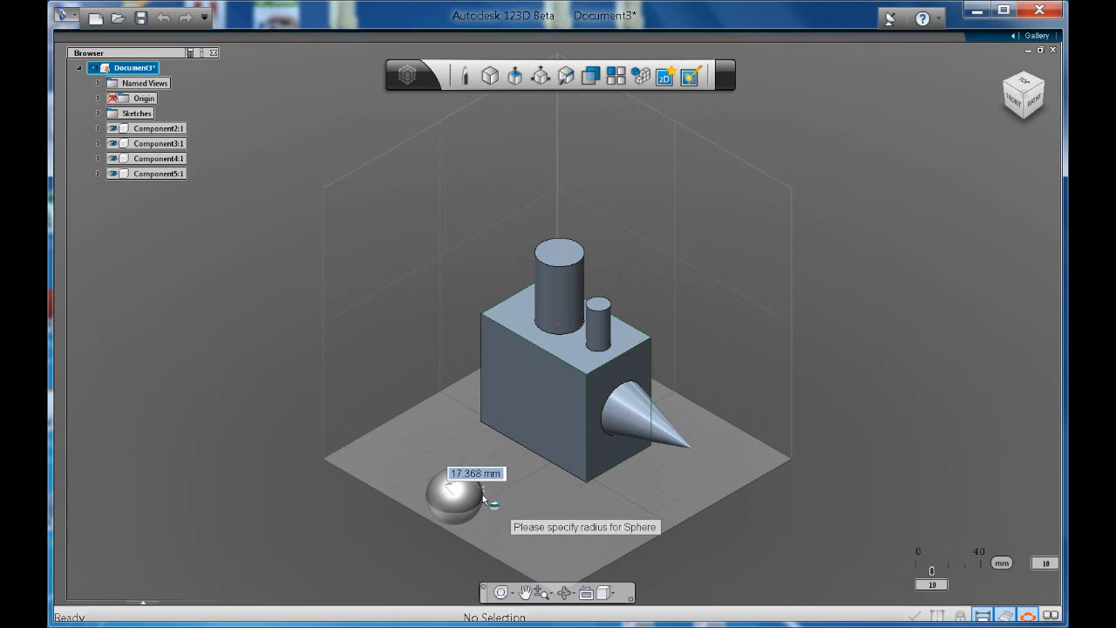
pyautogui.click(495, 546)
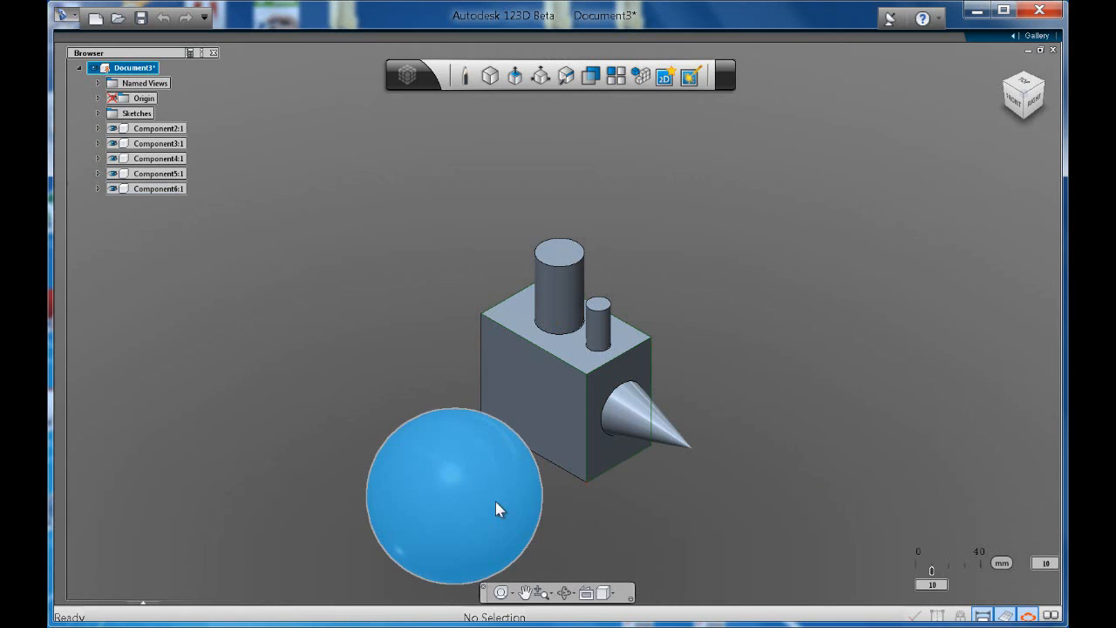
pyautogui.click(345, 199)
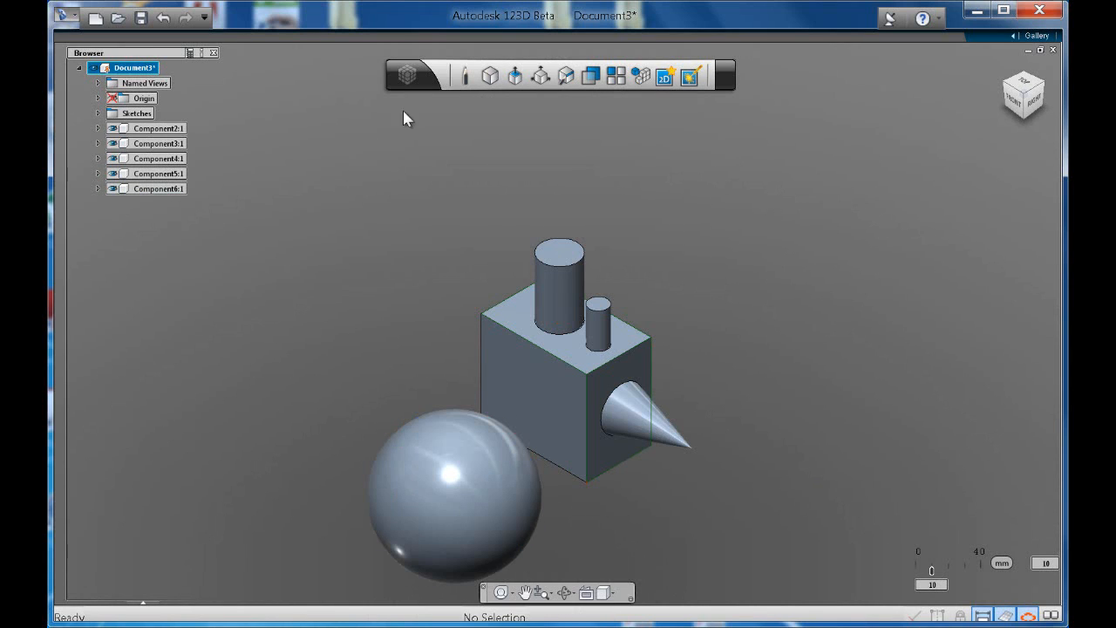
# Step: Add a torus on the ground plane beneath the cone, centred at about 174 mm, -105 mm
pyautogui.click(489, 77)
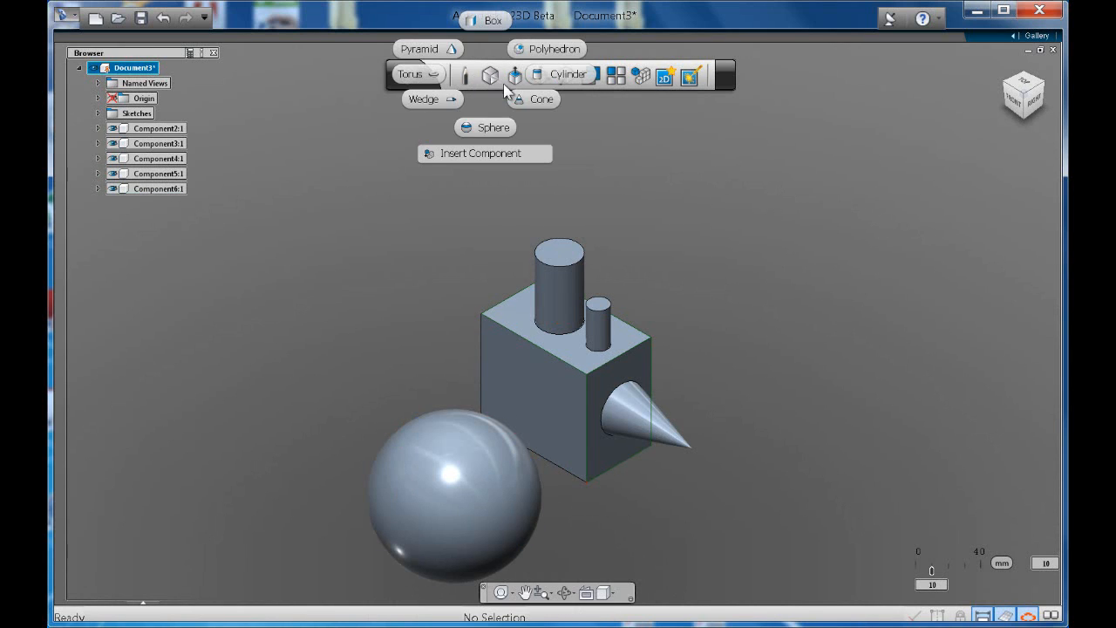
pyautogui.click(429, 80)
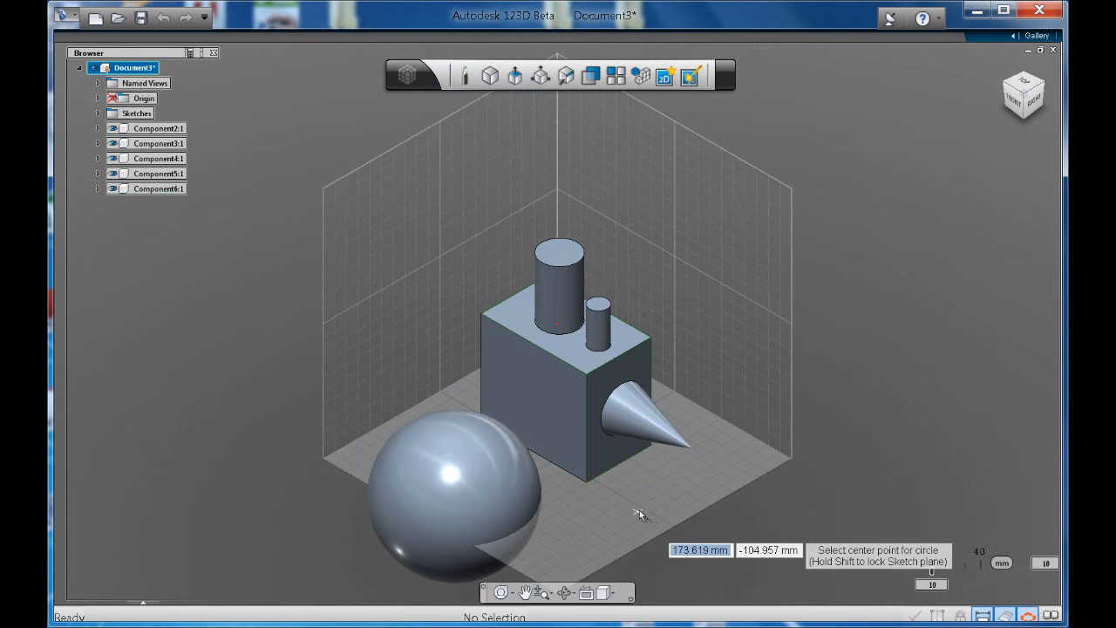
pyautogui.click(640, 510)
pyautogui.click(660, 527)
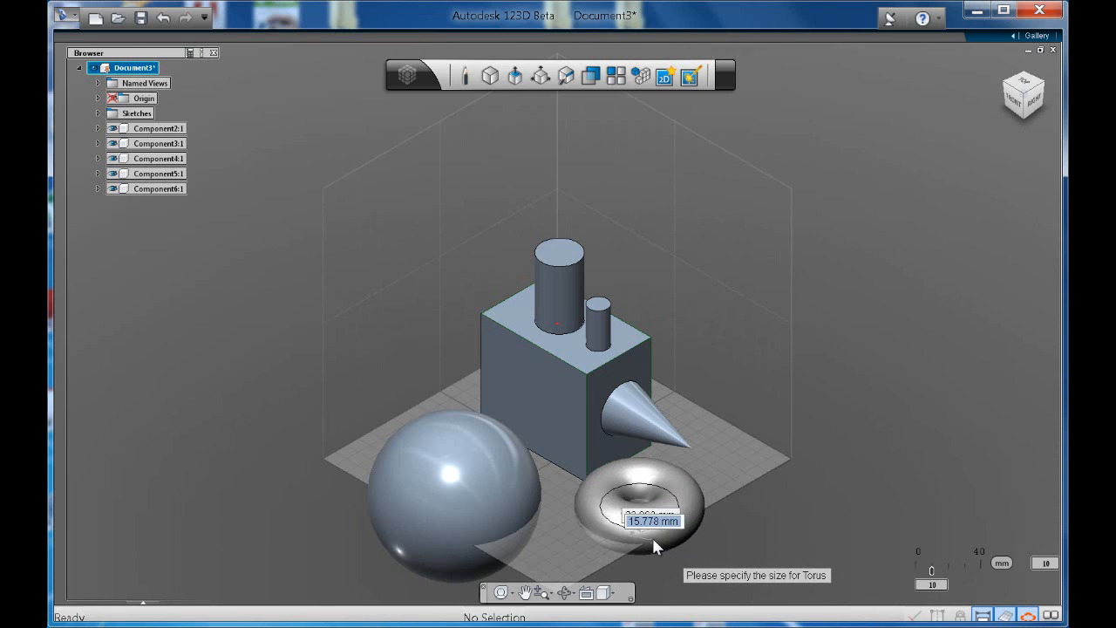
pyautogui.click(652, 534)
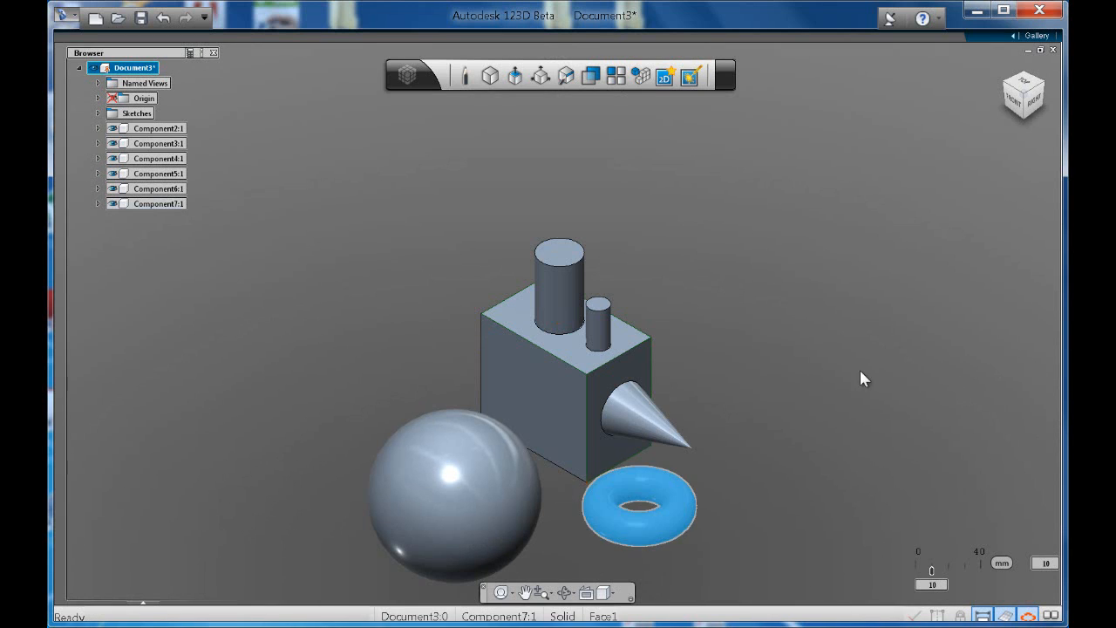
pyautogui.click(860, 372)
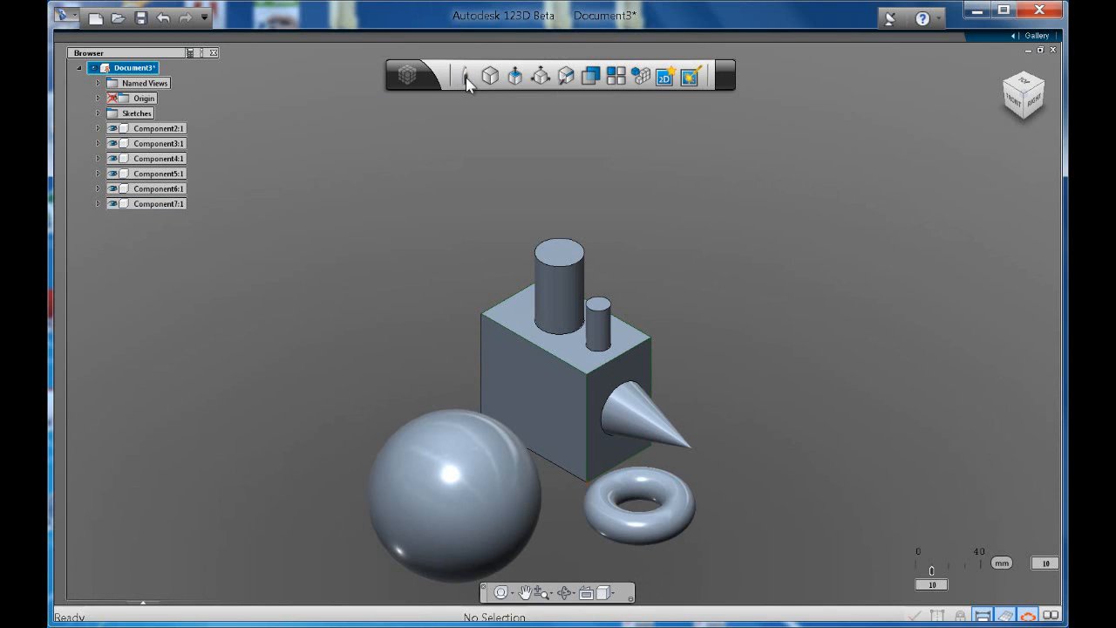
# Step: Add an upright three-sided pyramid on the ground plane beyond the torus, near the cone's tip
pyautogui.moveTo(488, 79)
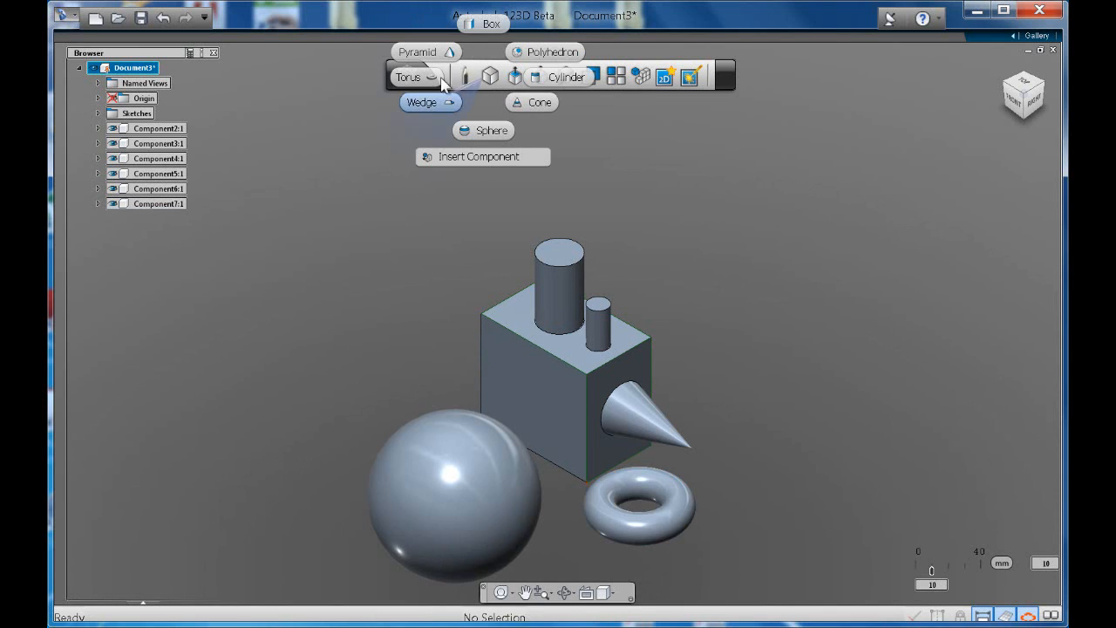
pyautogui.click(437, 54)
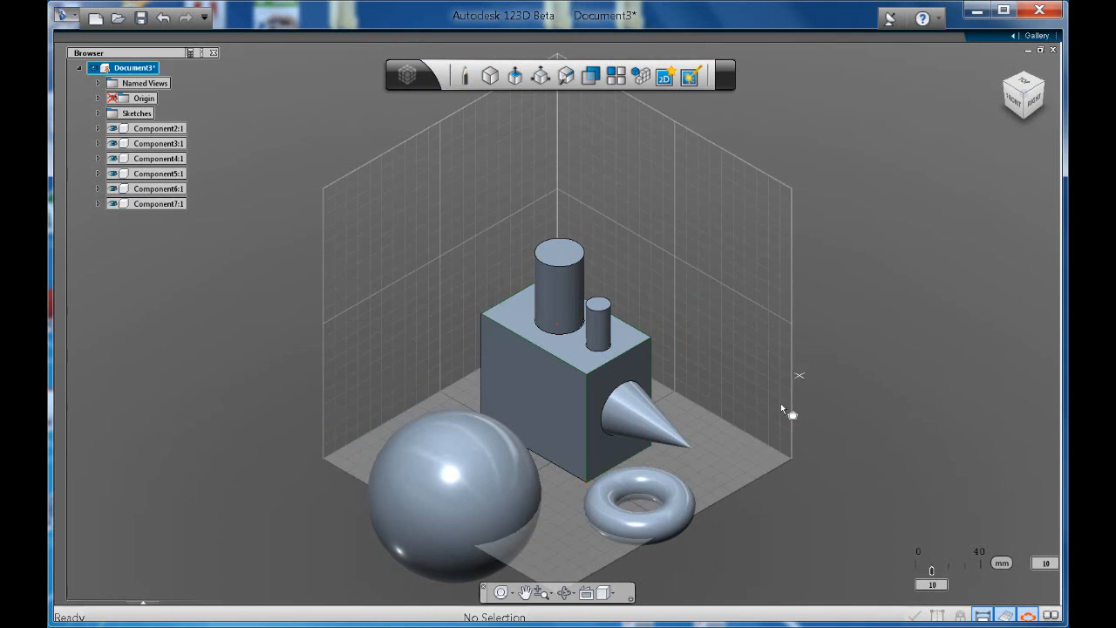
pyautogui.click(734, 461)
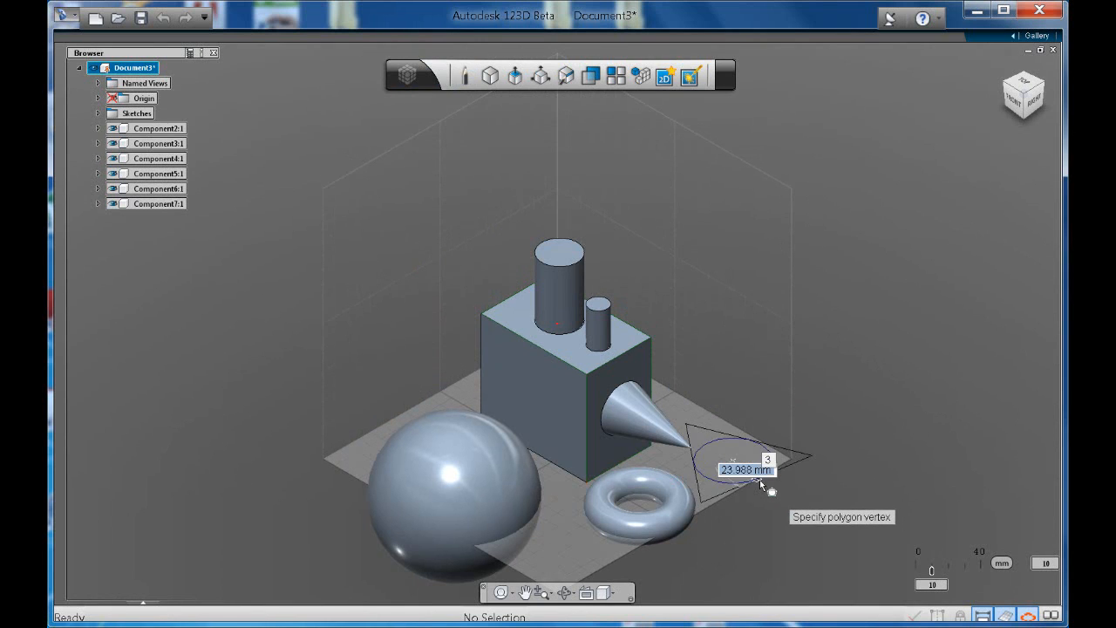
pyautogui.click(752, 479)
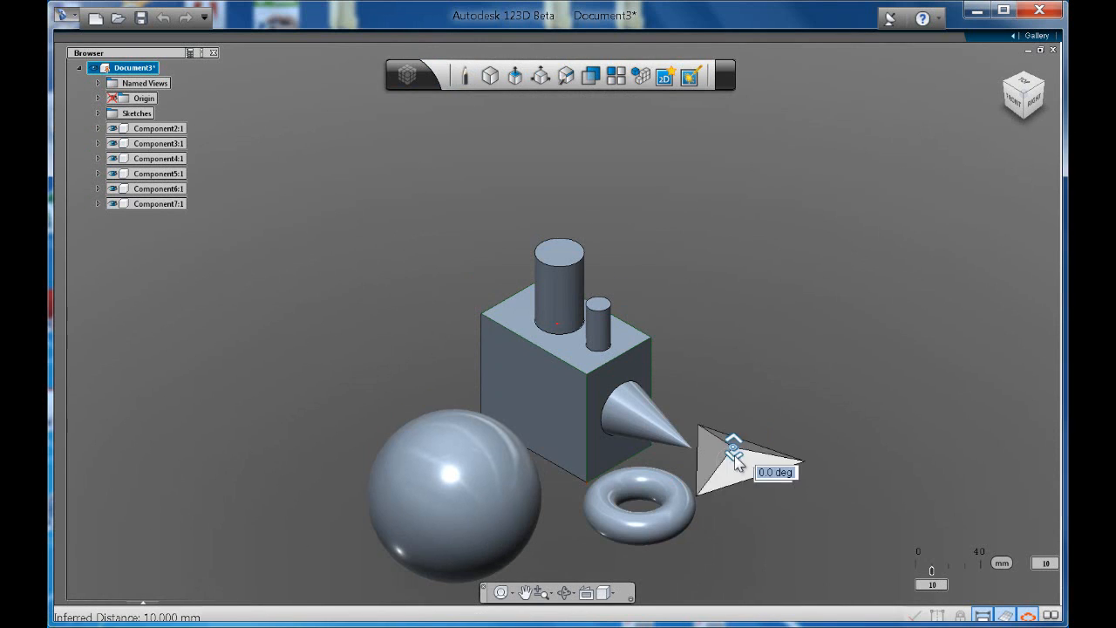
pyautogui.moveTo(732, 411); pyautogui.dragTo(739, 379)
pyautogui.press('Return')
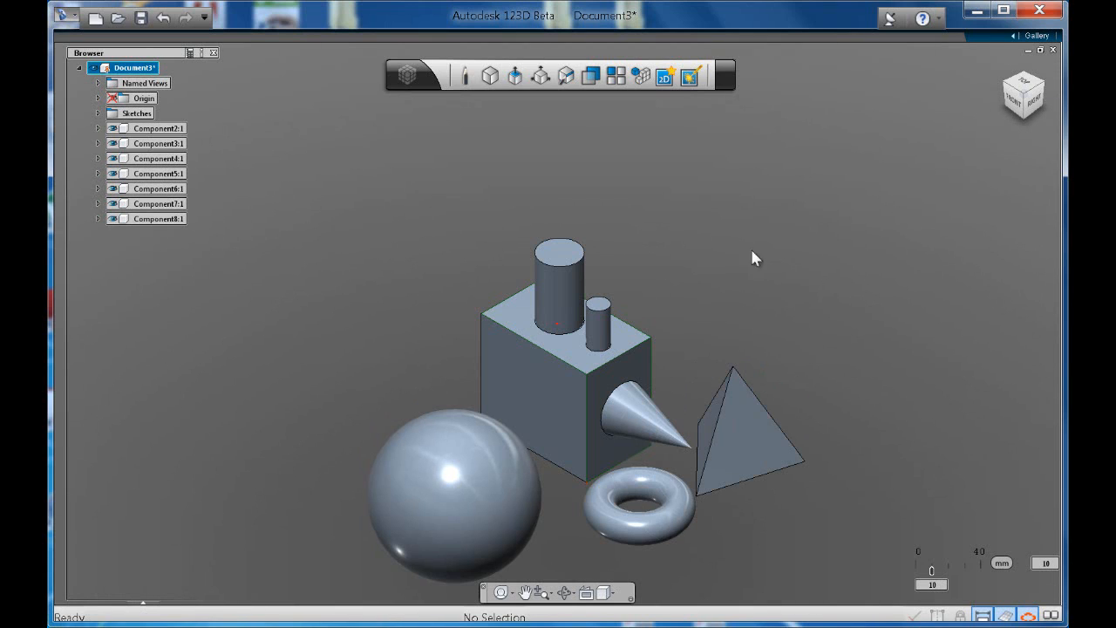
# Step: Add a dodecahedron with the Polyhedron primitive beside the torus, in front of the pyramid
pyautogui.moveTo(515, 75)
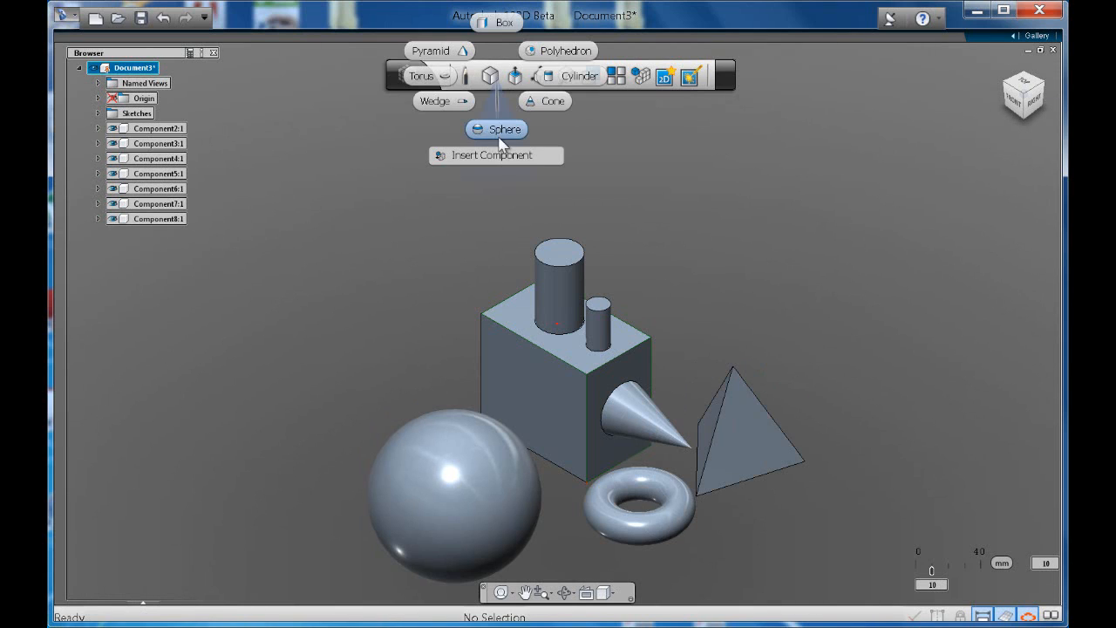
pyautogui.click(567, 52)
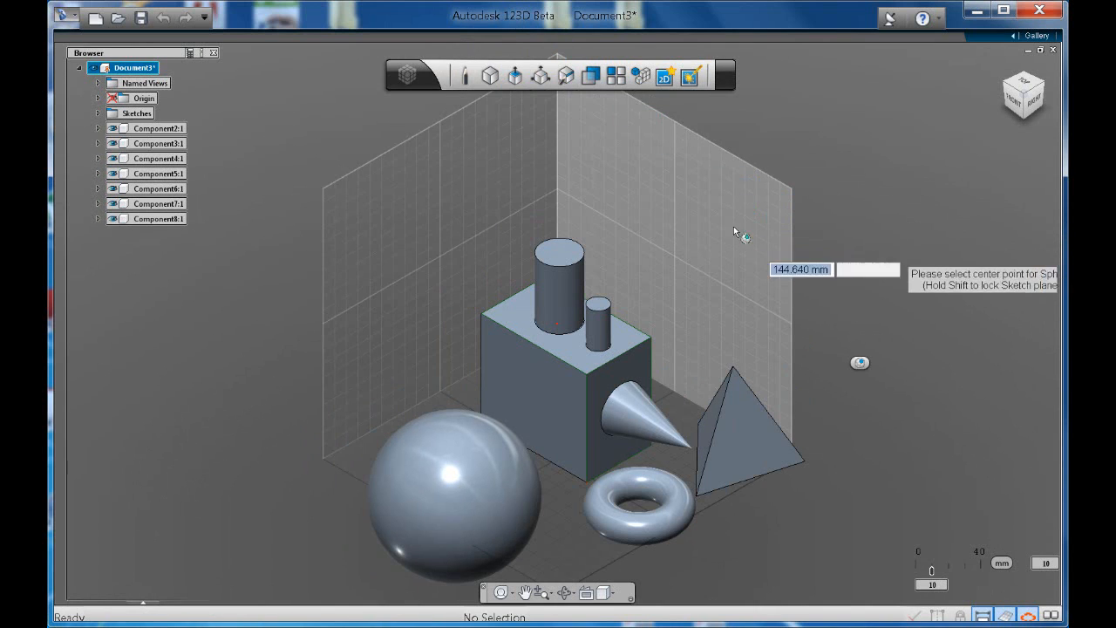
pyautogui.click(800, 526)
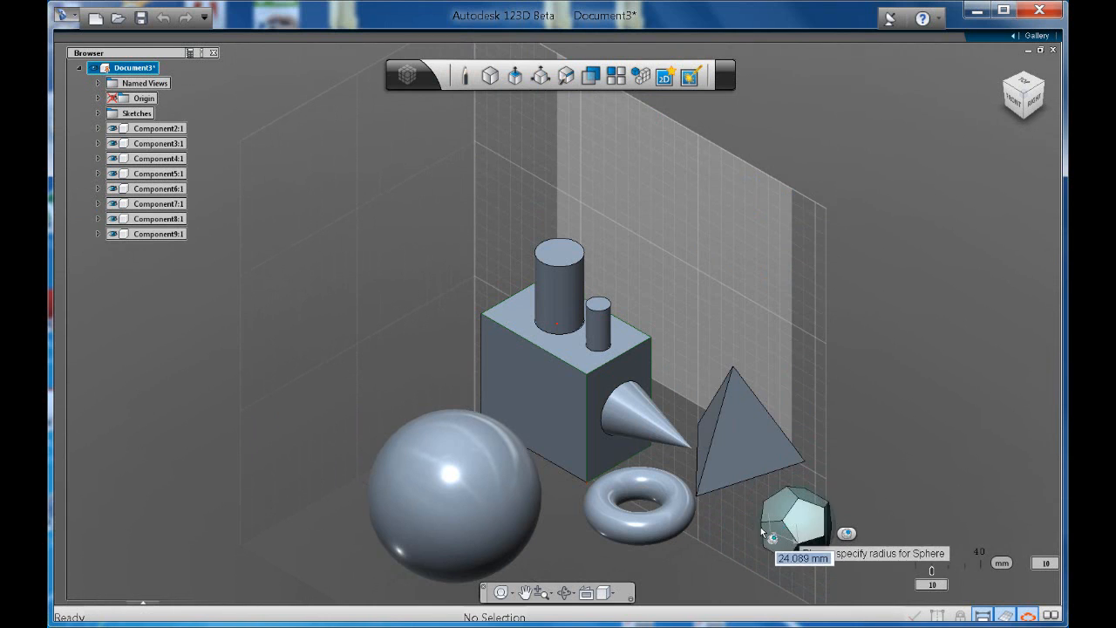
pyautogui.click(762, 523)
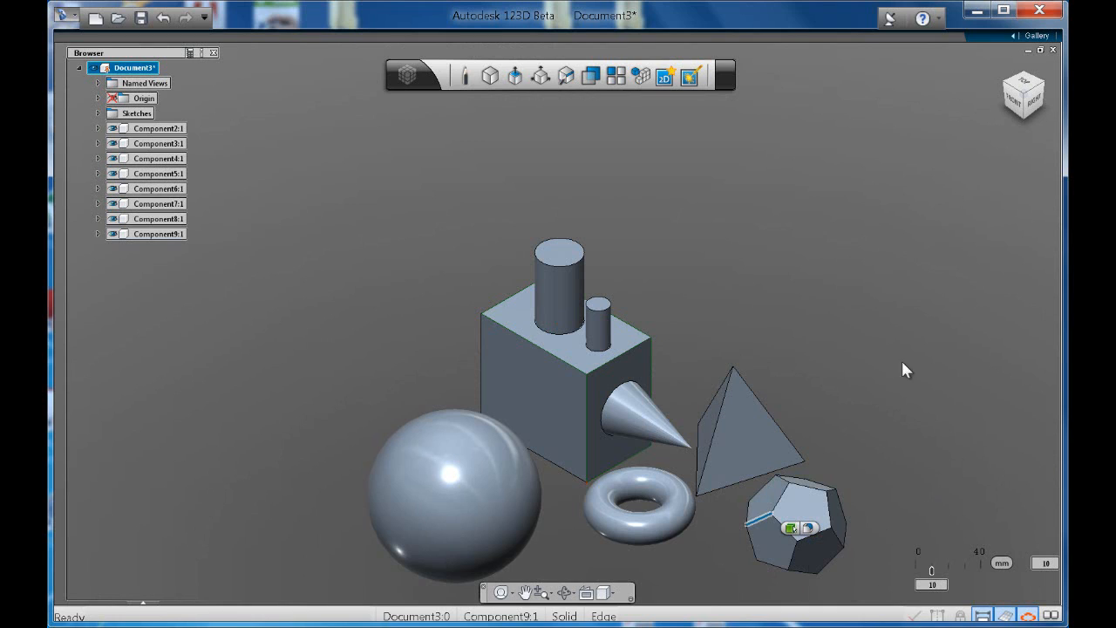
pyautogui.click(890, 415)
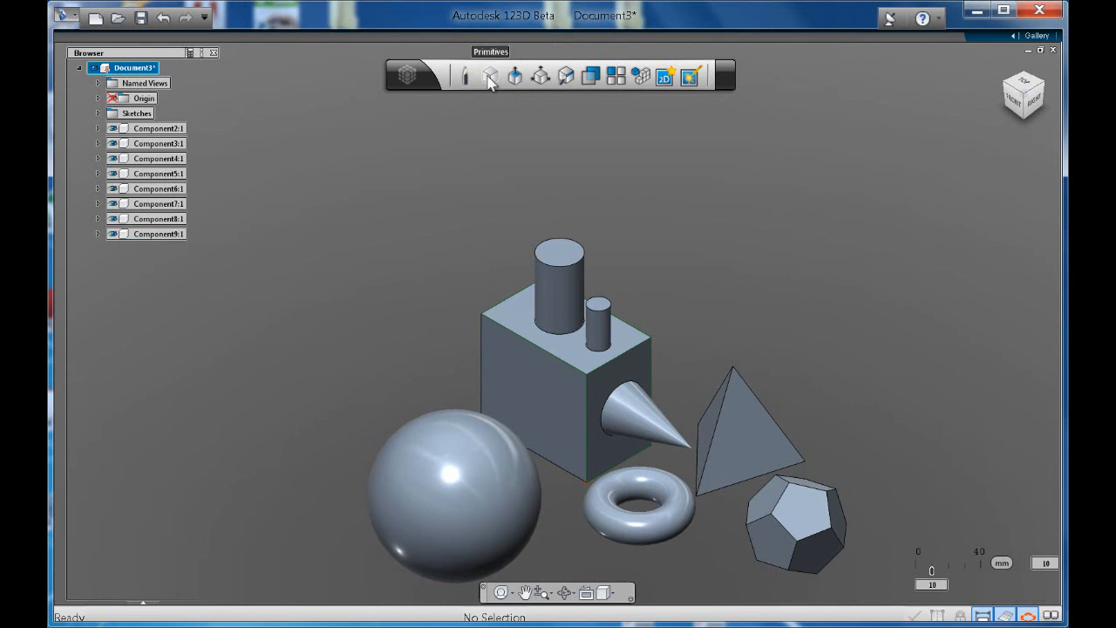
# Step: Undo the last four added primitives: the polyhedron, pyramid, torus and sphere
pyautogui.moveTo(490, 75)
pyautogui.hotkey('ctrl', 'z')
pyautogui.hotkey('ctrl', 'z')
pyautogui.hotkey('ctrl', 'z')
pyautogui.hotkey('ctrl', 'z')
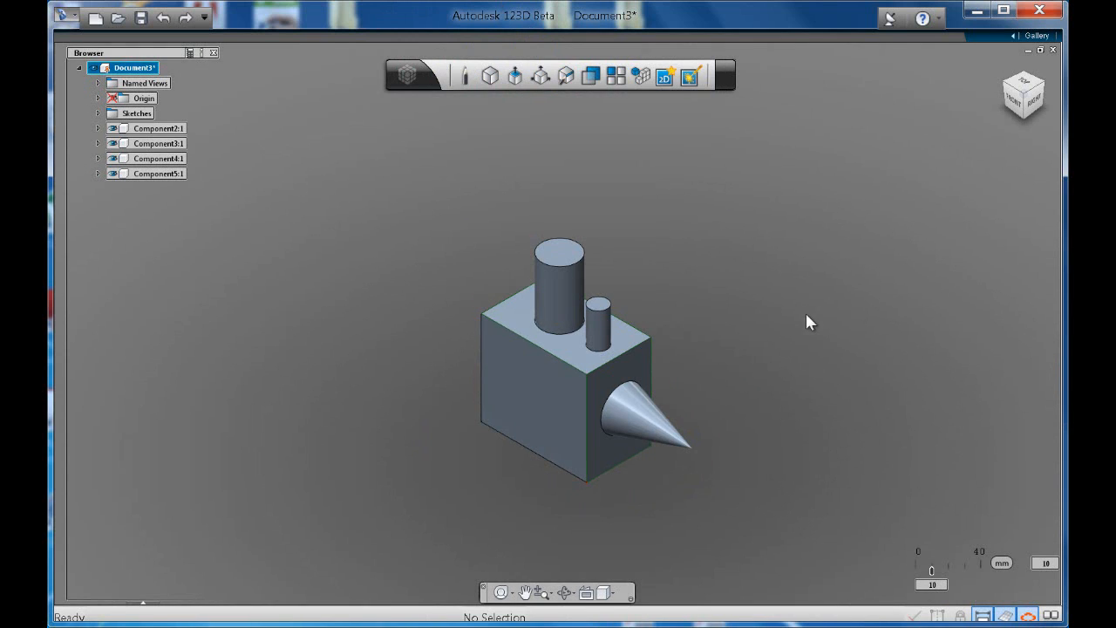
# Step: Redo the sphere, torus and pyramid, leaving the polyhedron undone
pyautogui.click(185, 18)
pyautogui.click(185, 19)
pyautogui.click(186, 18)
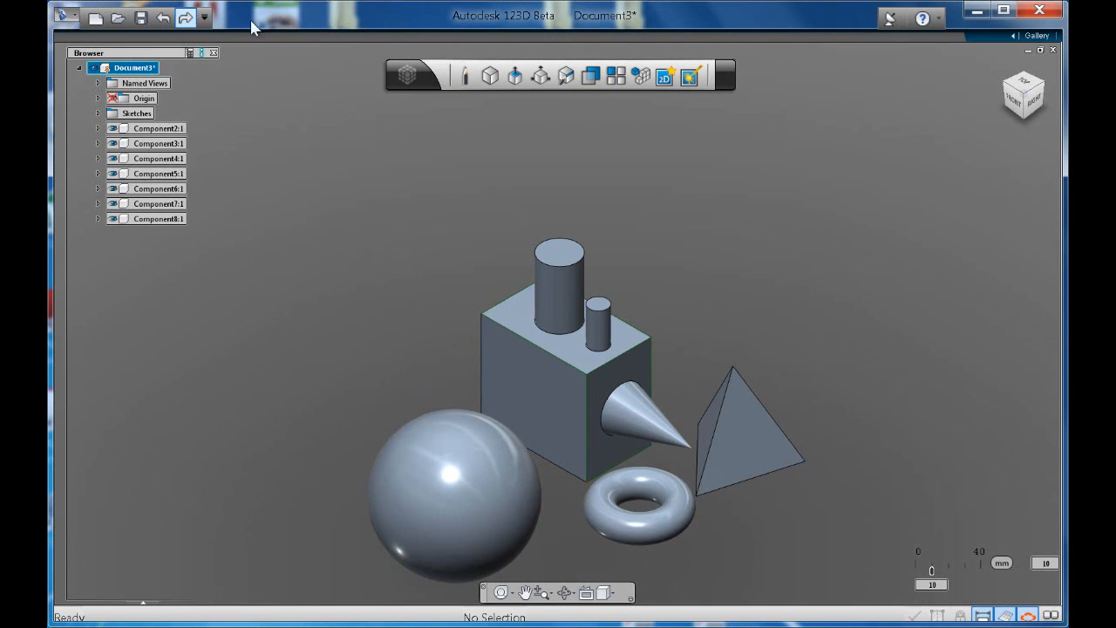
# Step: Press/Pull the pyramid's front-facing side and the box's front face together outward by 20 mm
pyautogui.click(540, 79)
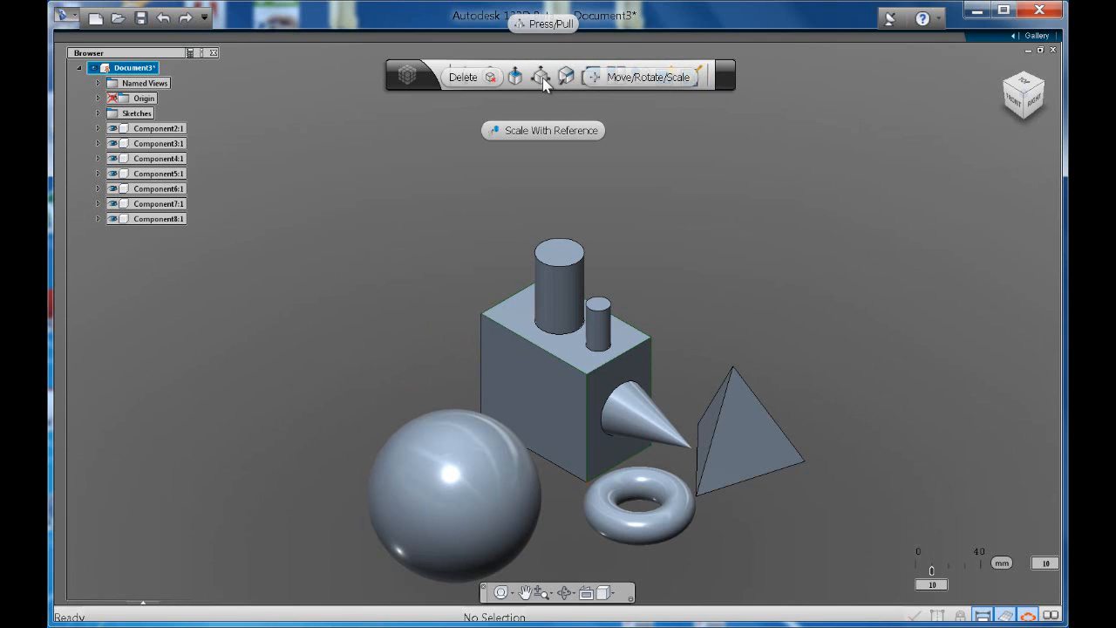
pyautogui.click(548, 22)
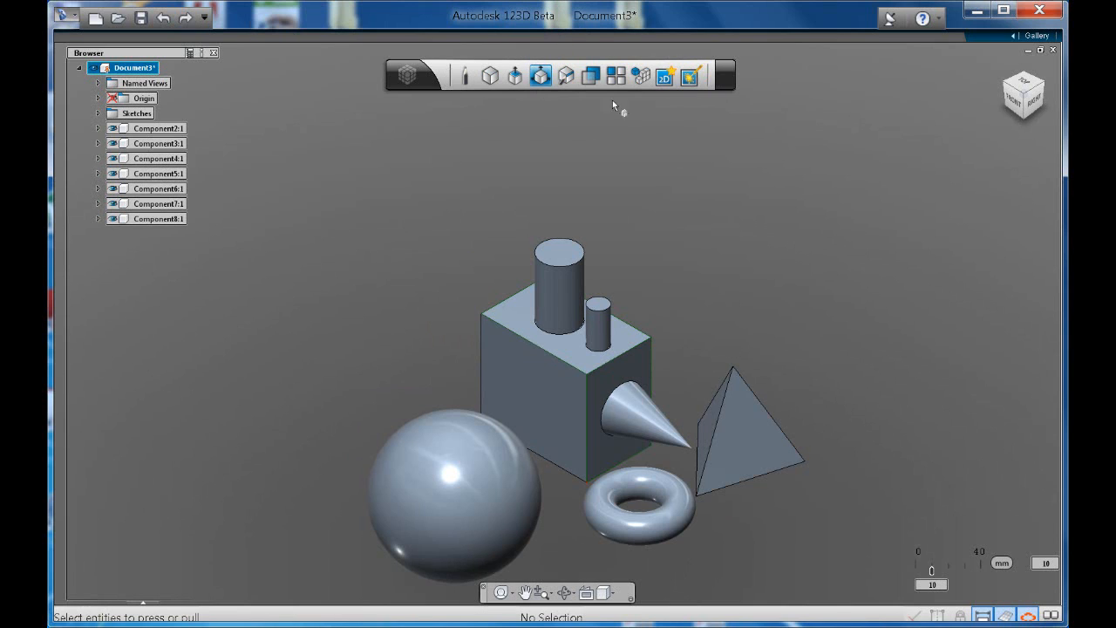
pyautogui.click(748, 435)
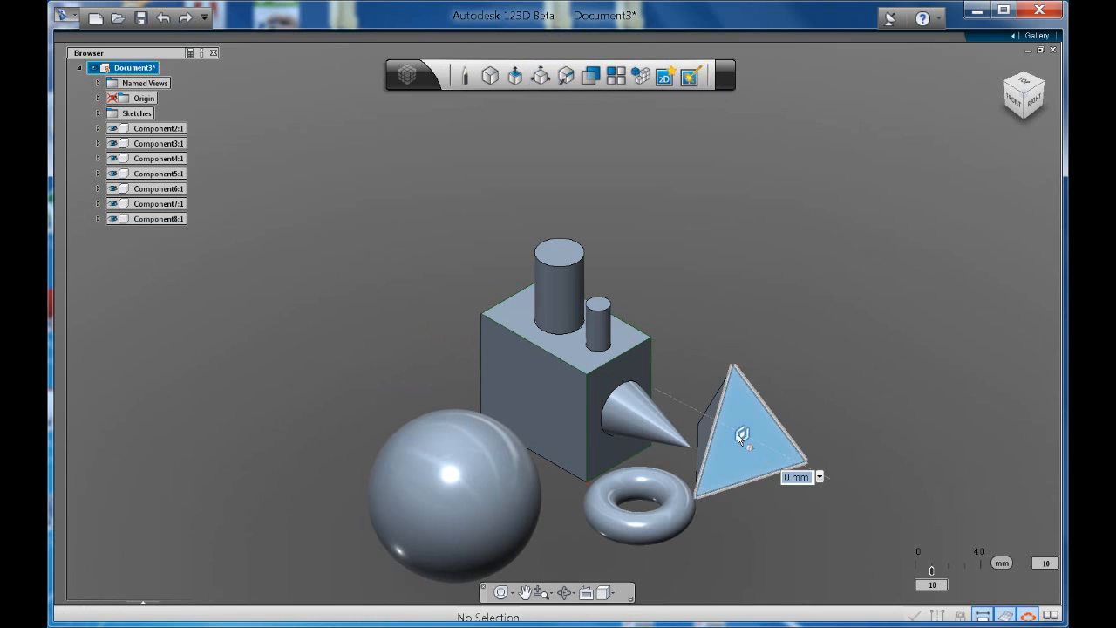
pyautogui.moveTo(742, 436)
pyautogui.mouseDown()
pyautogui.moveTo(815, 468)
pyautogui.moveTo(748, 433)
pyautogui.mouseUp()
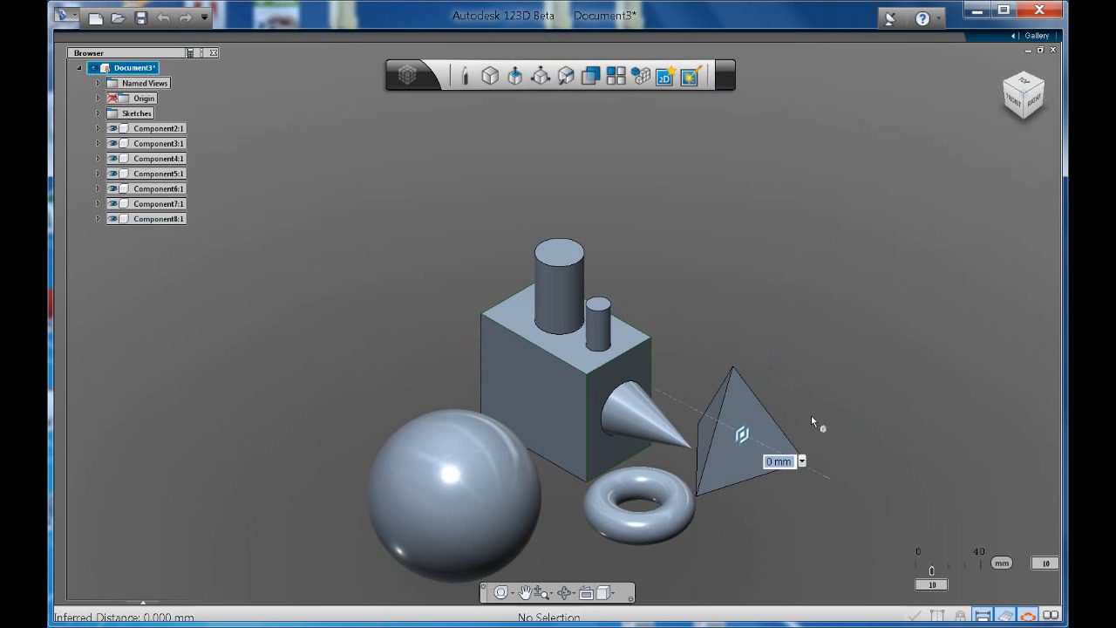
pyautogui.click(538, 397)
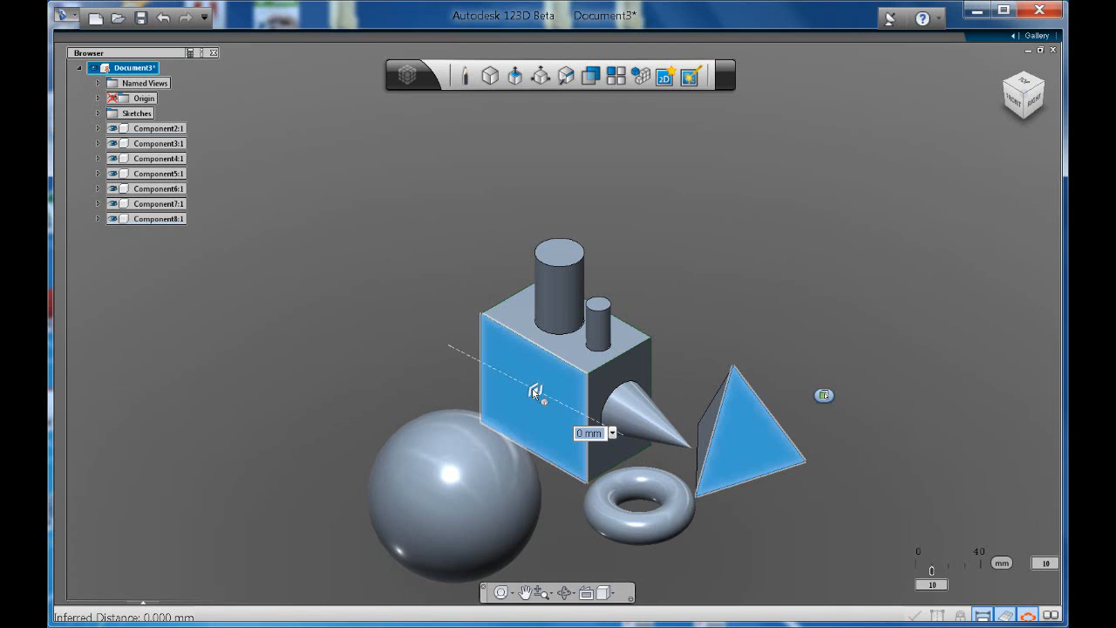
pyautogui.moveTo(538, 396); pyautogui.dragTo(515, 401)
pyautogui.press('Return')
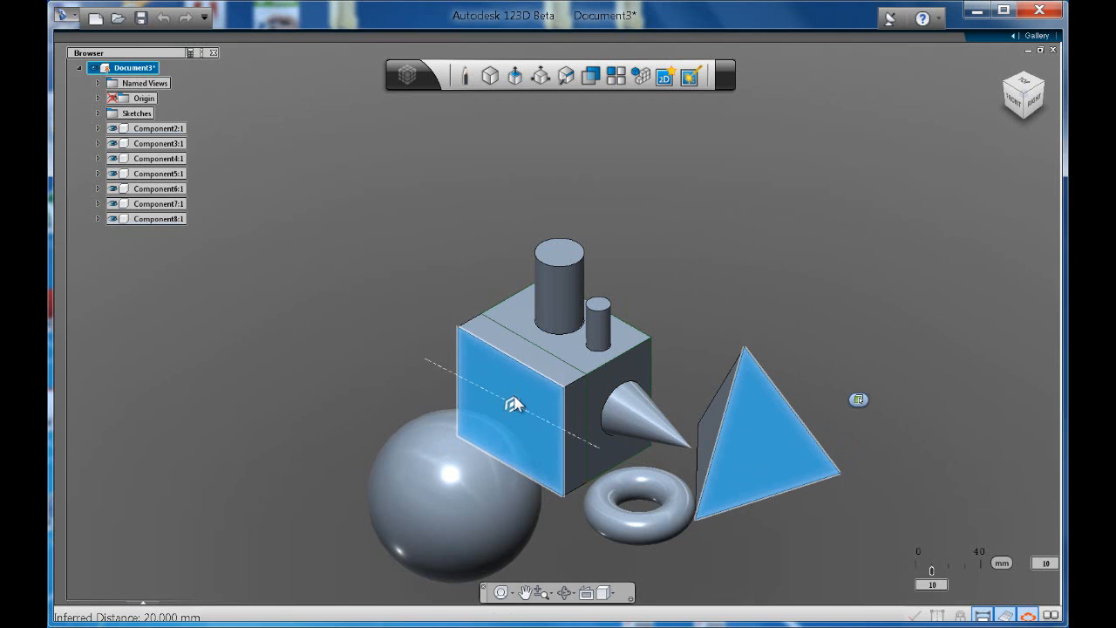
# Step: Try to enlarge the sphere by pulling its surface 30 mm outward with Press/Pull
pyautogui.click(539, 74)
pyautogui.click(541, 20)
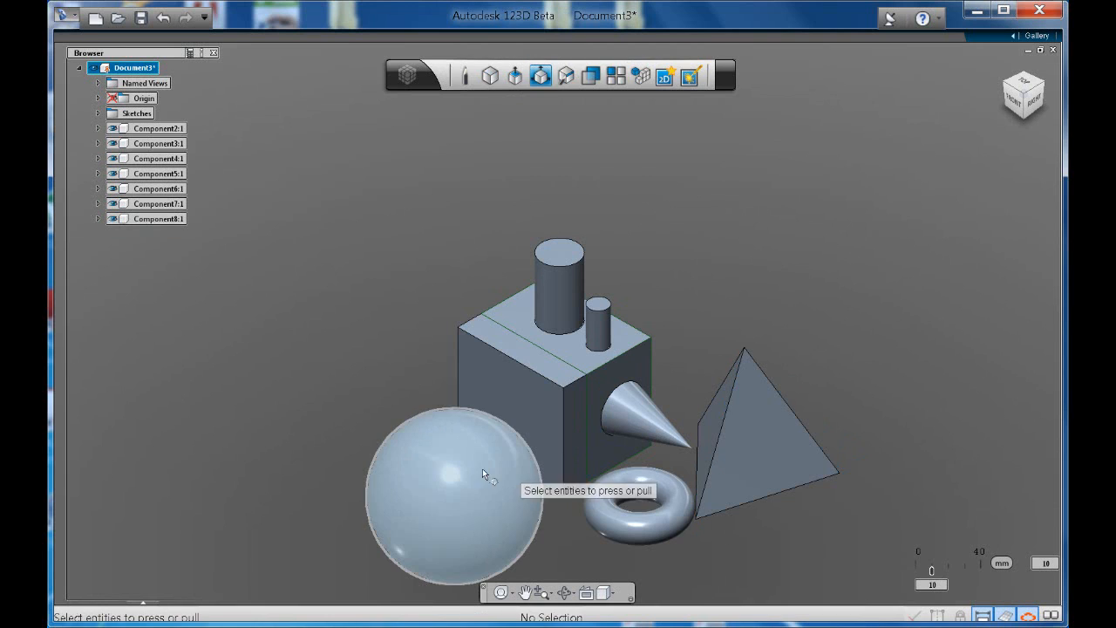
pyautogui.click(512, 485)
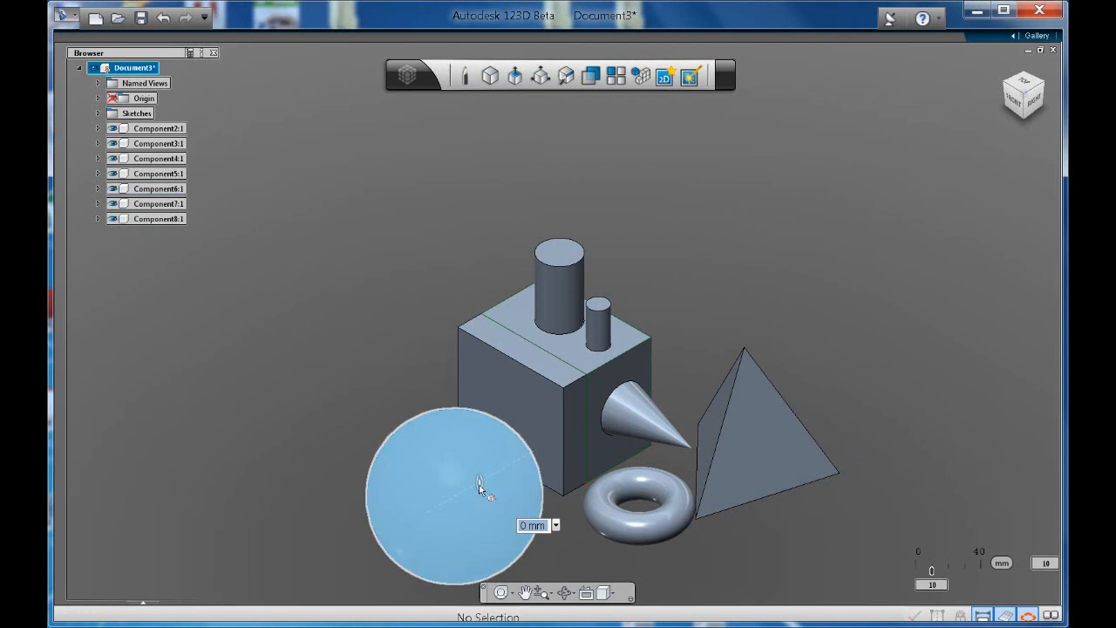
pyautogui.moveTo(480, 482)
pyautogui.mouseDown()
pyautogui.moveTo(516, 453)
pyautogui.moveTo(481, 492)
pyautogui.moveTo(500, 481)
pyautogui.mouseUp()
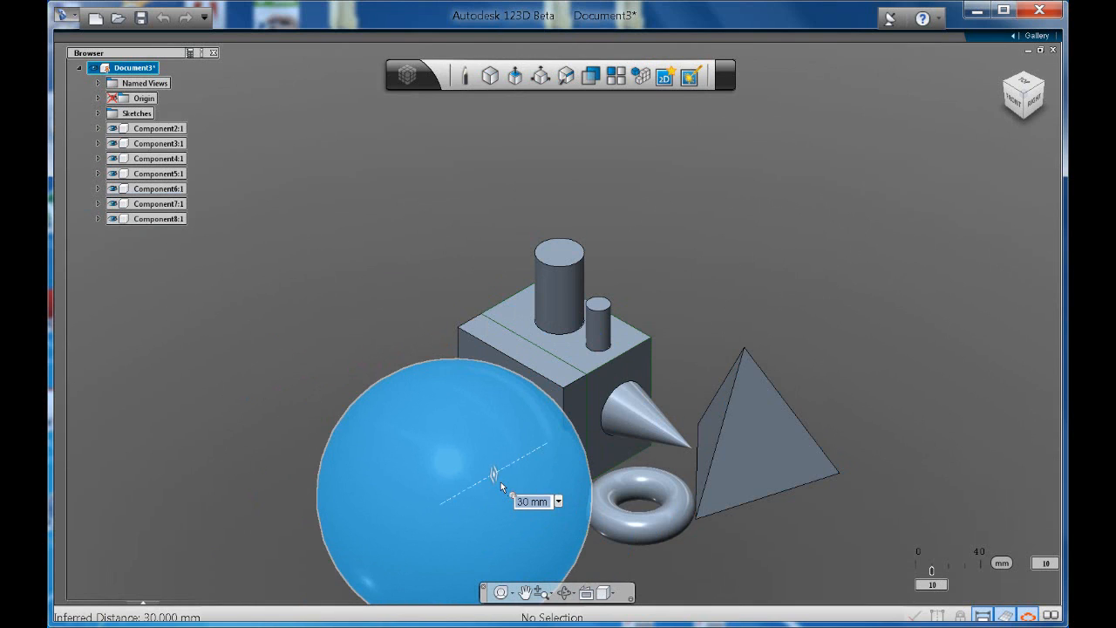
pyautogui.press('Escape')
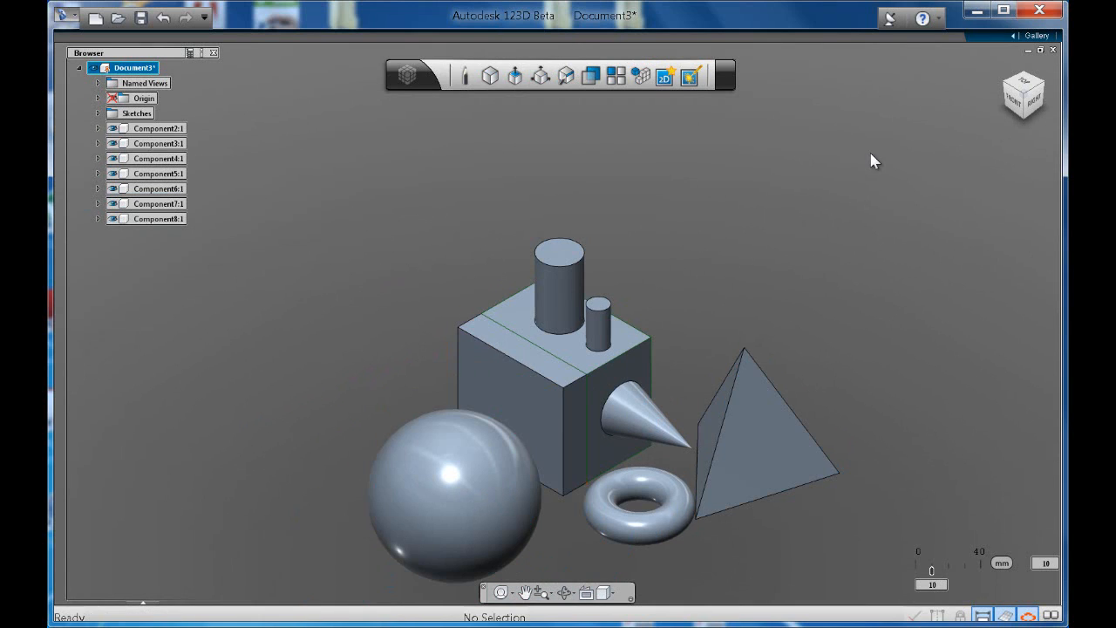